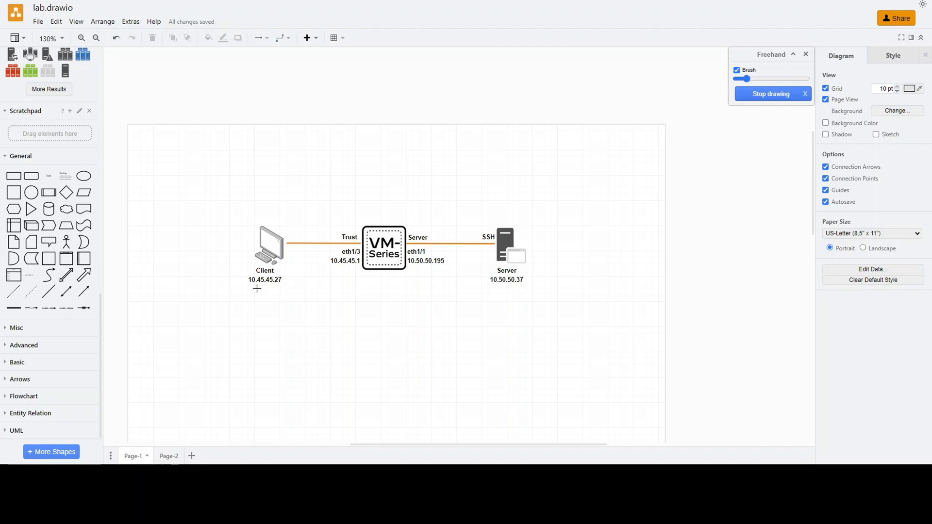
Underline the client, server and eth1/1 addresses freehand, tick SSH, and draw an arrow from the client over the firewall toward the server
drag(247, 290, 281, 289)
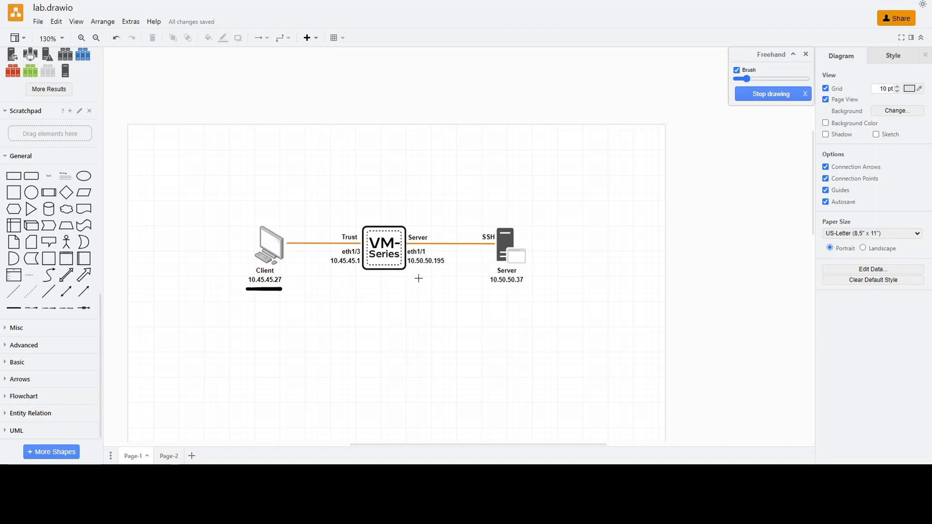
click(493, 288)
drag(501, 288, 522, 289)
drag(475, 234, 485, 228)
drag(412, 268, 446, 269)
mouse_move(219, 257)
mouse_down()
mouse_move(232, 218)
mouse_move(312, 214)
mouse_move(374, 223)
mouse_move(466, 211)
mouse_move(459, 224)
mouse_up()
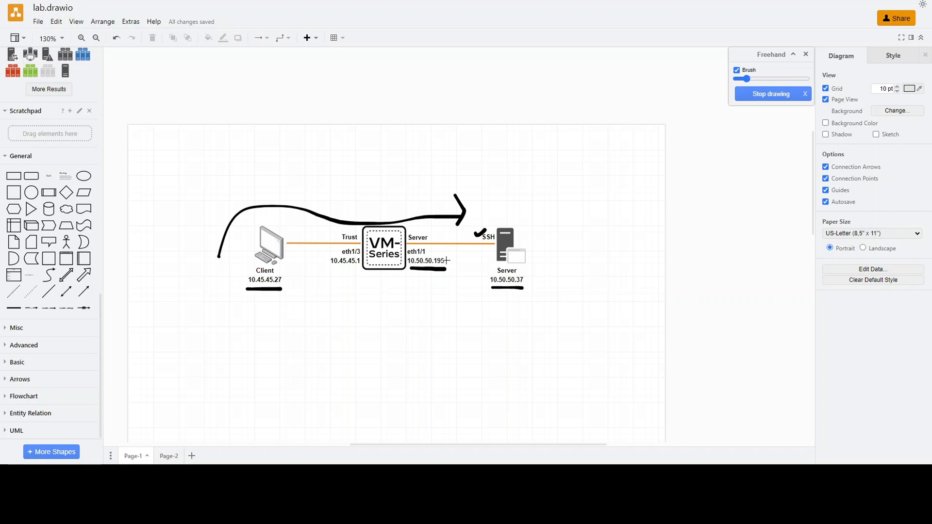
drag(446, 256, 452, 253)
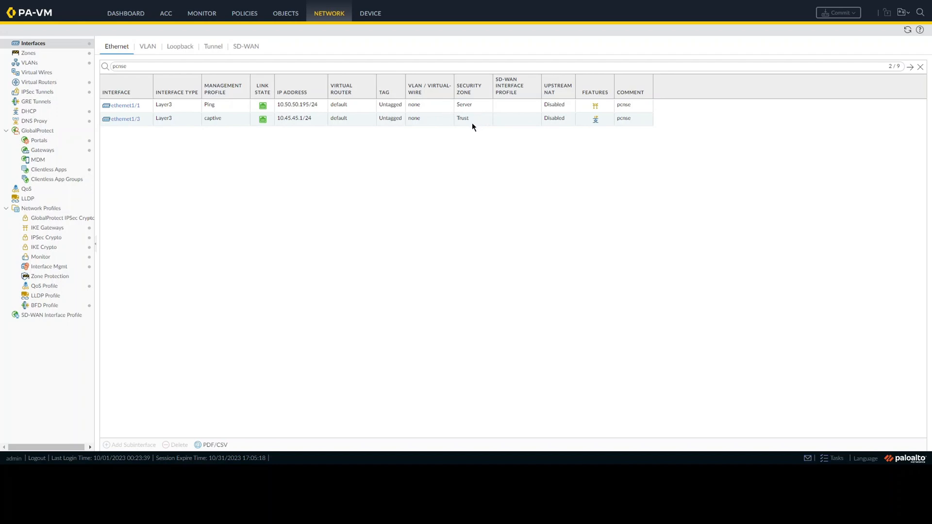
In the PA-VM firewall's NAT policies, create a new rule named NAT-to-Server
click(248, 20)
click(52, 53)
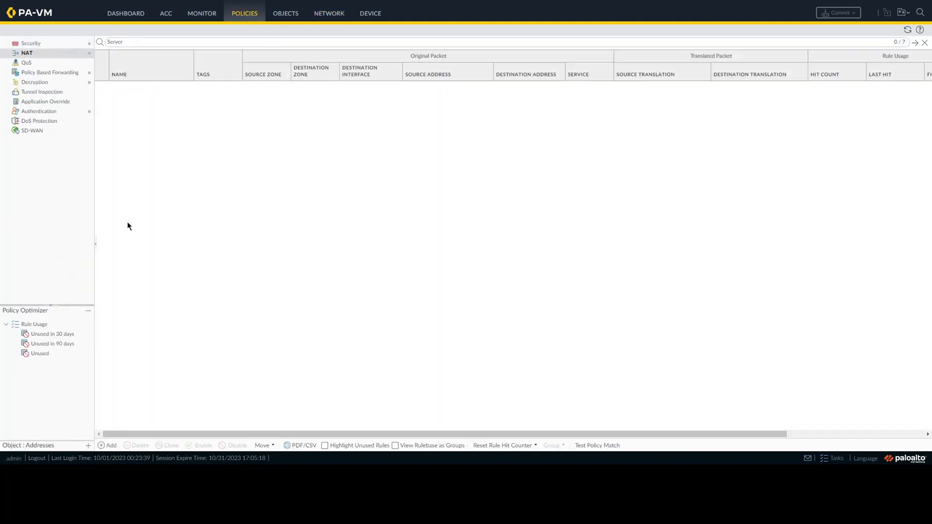
click(111, 446)
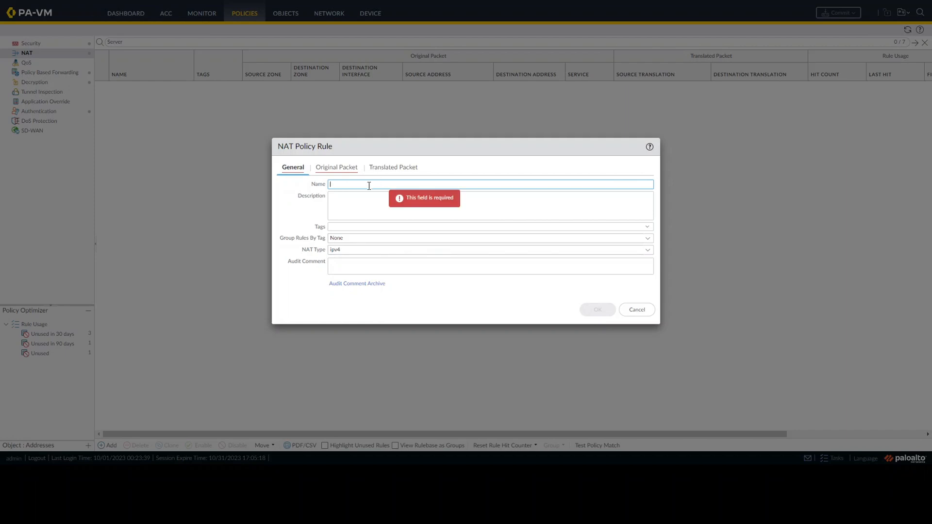
text(NSA)
key(BackSpace)
key(BackSpace)
text(AT for Server)
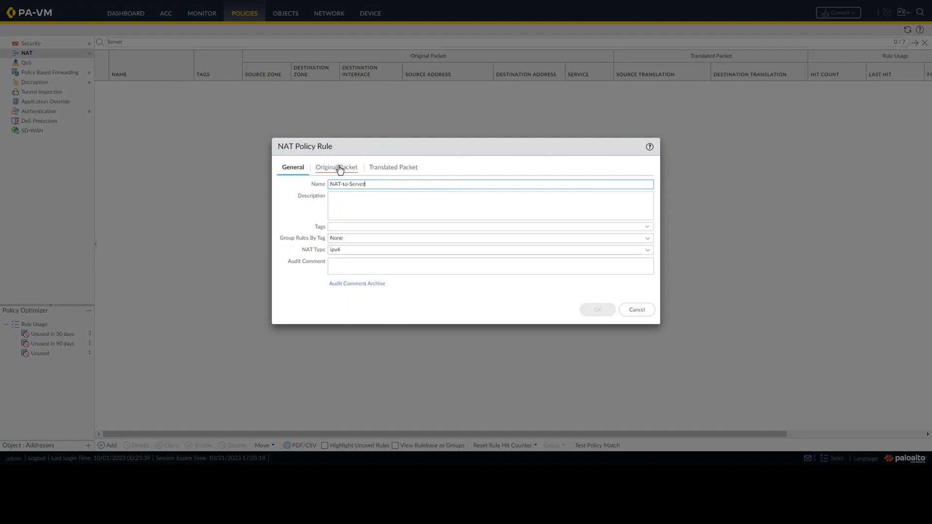
Set the NAT rule's original packet source zone to Trust and destination zone to Server
click(338, 167)
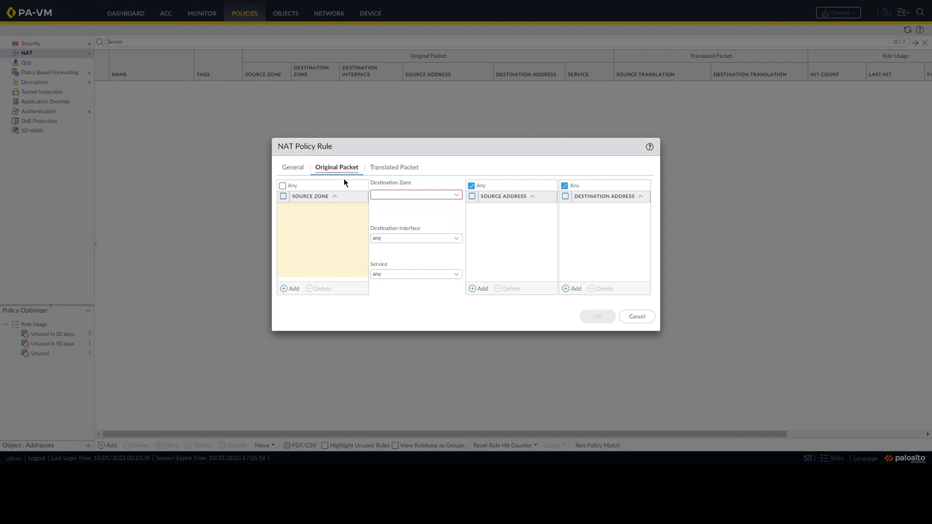
click(294, 289)
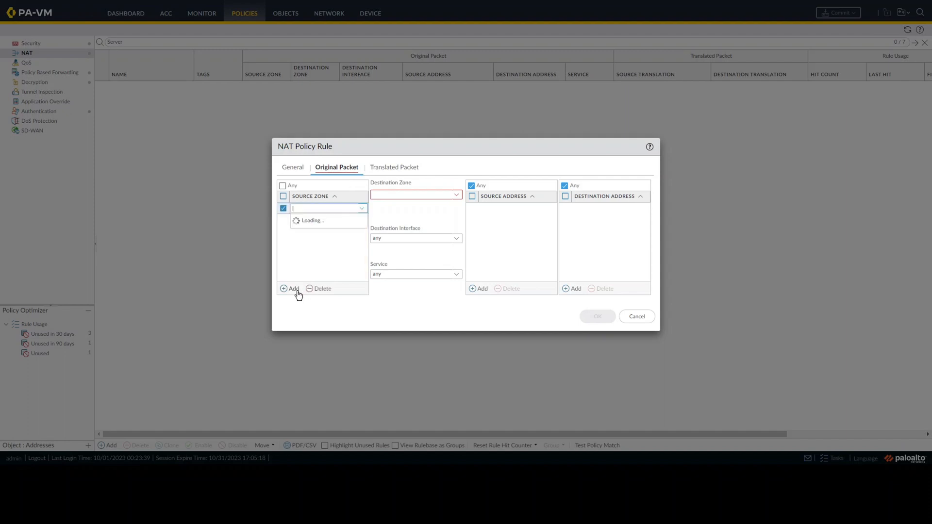
click(306, 296)
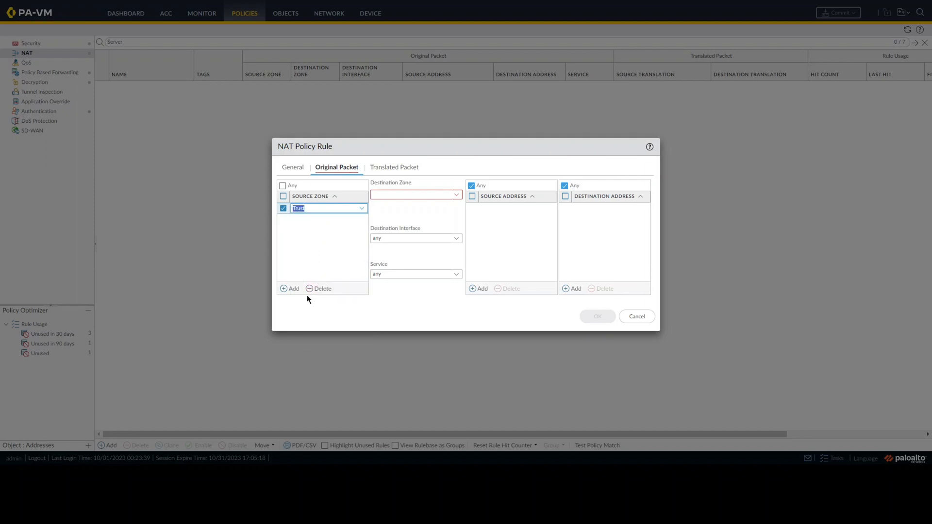
click(455, 196)
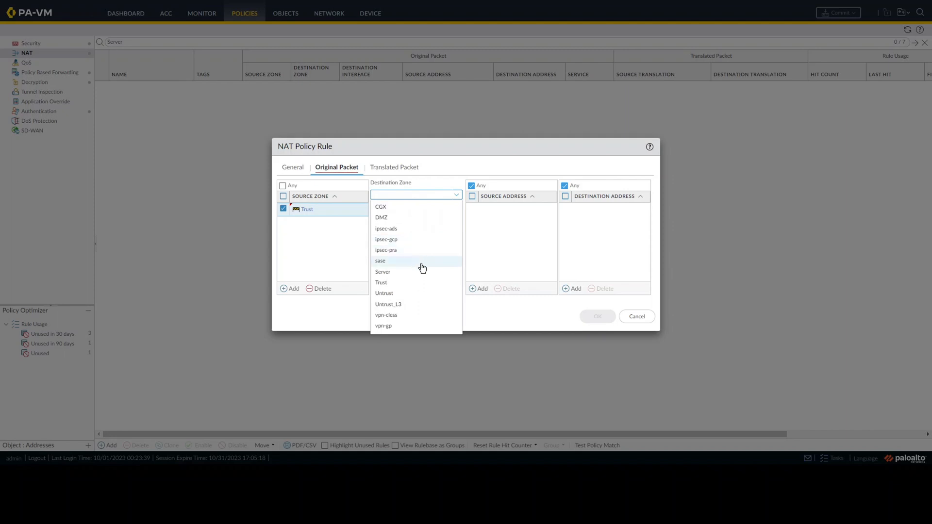
click(421, 272)
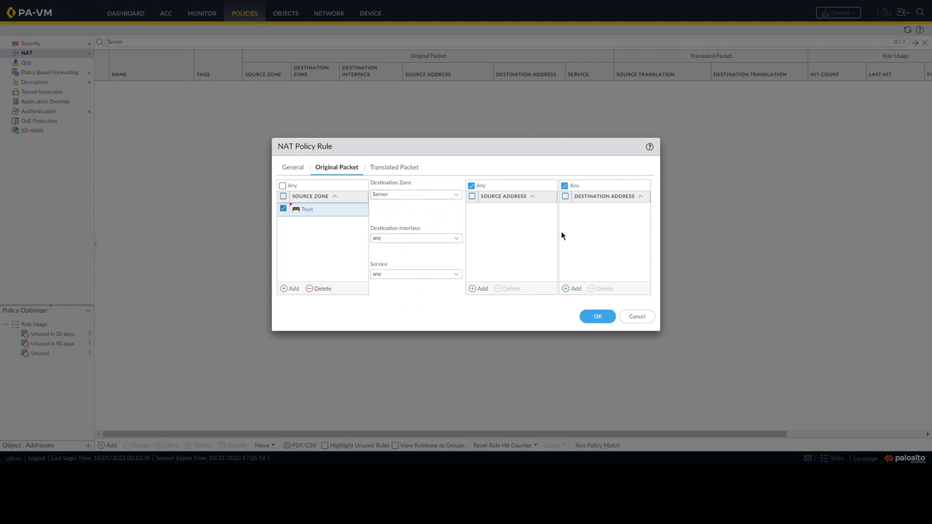
Add 10.50.50.37 as the NAT rule's original packet destination address
click(574, 289)
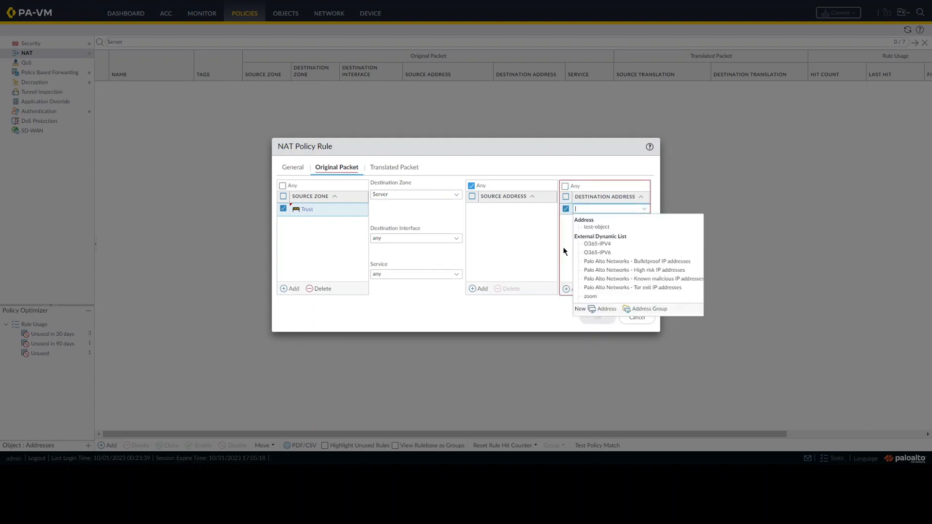
text(10.)
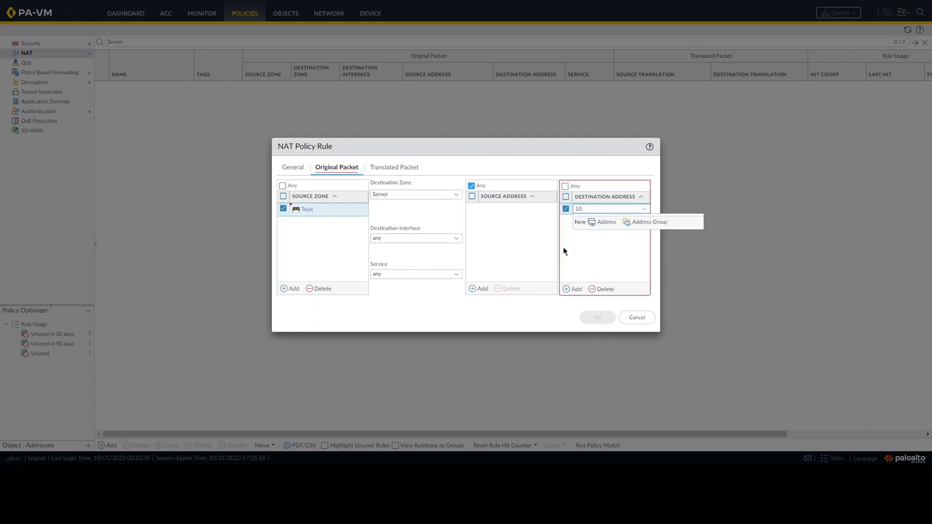
text(50.50.37)
click(517, 245)
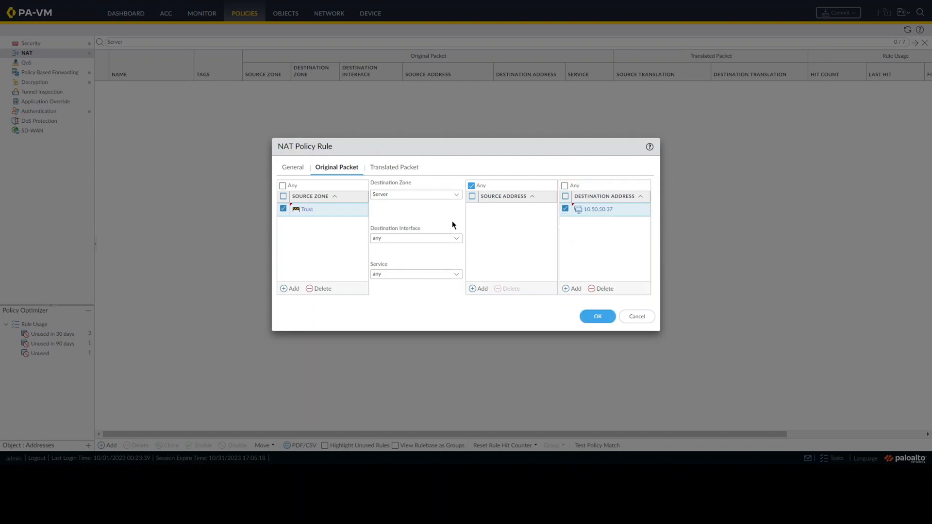
Set the NAT rule's source address translation to Dynamic IP And Port with the Interface Address type
click(395, 169)
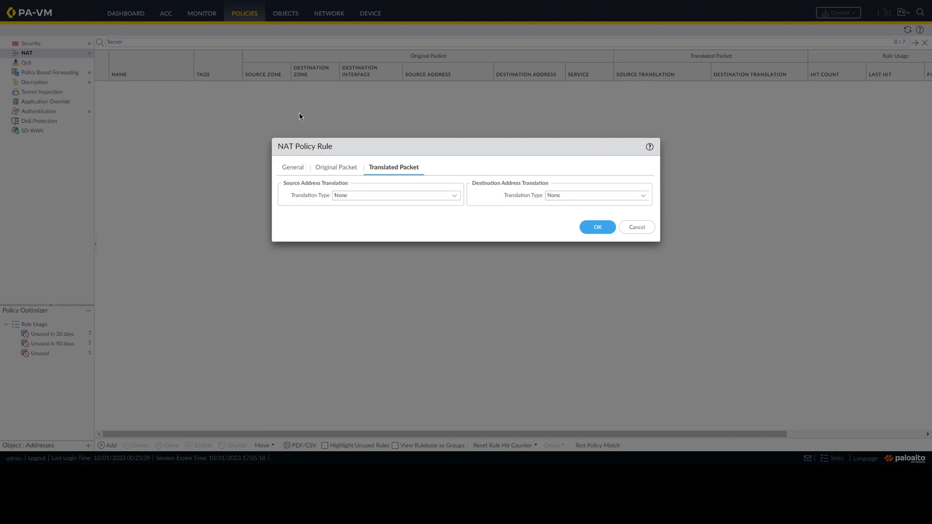
click(457, 199)
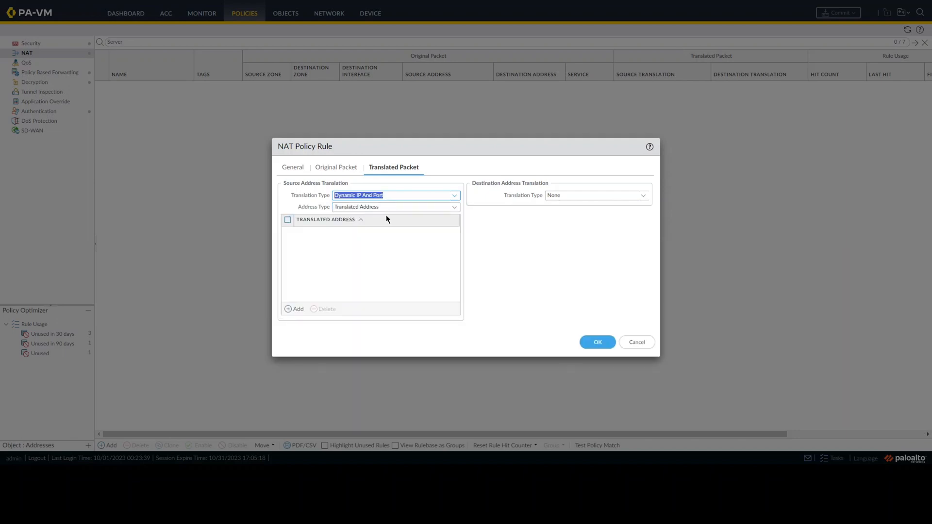
click(453, 208)
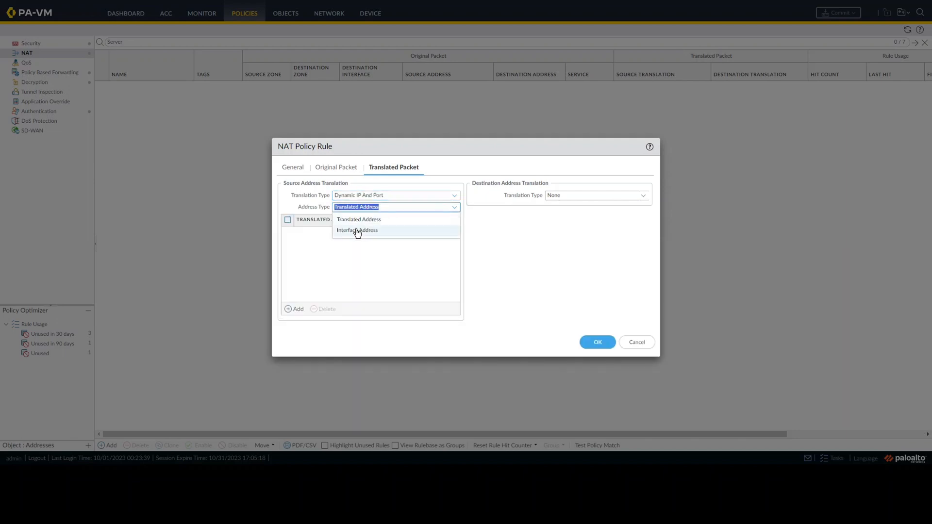
click(358, 231)
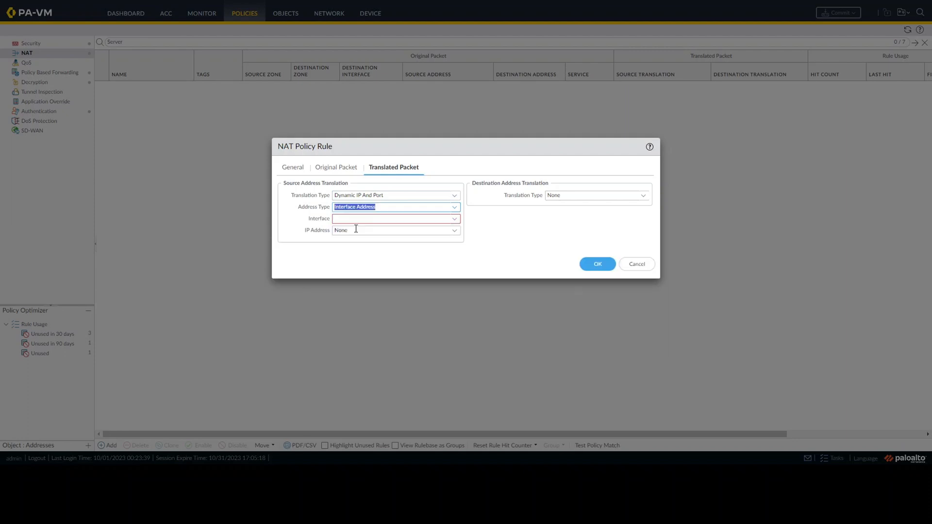
Choose interface ethernet1/1 with IP address 10.50.50.195/24 for the source translation and save the NAT rule
click(456, 221)
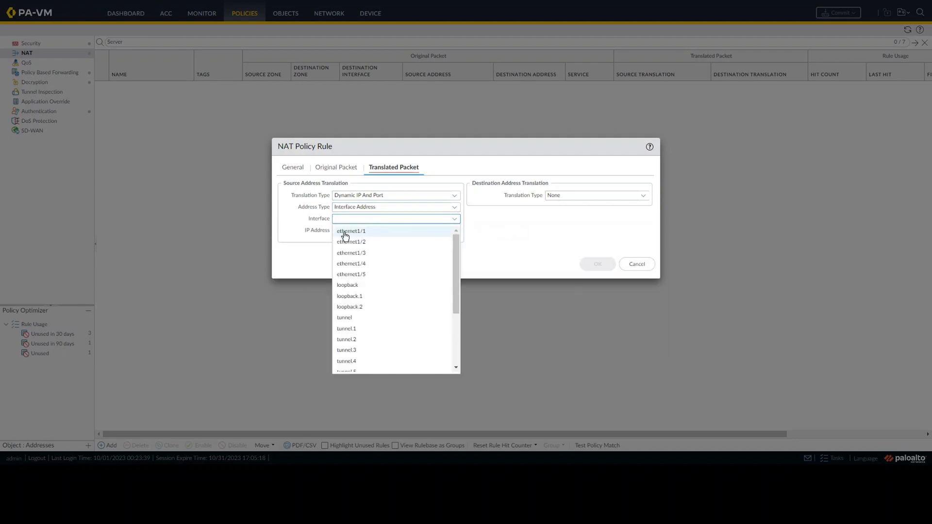
click(345, 231)
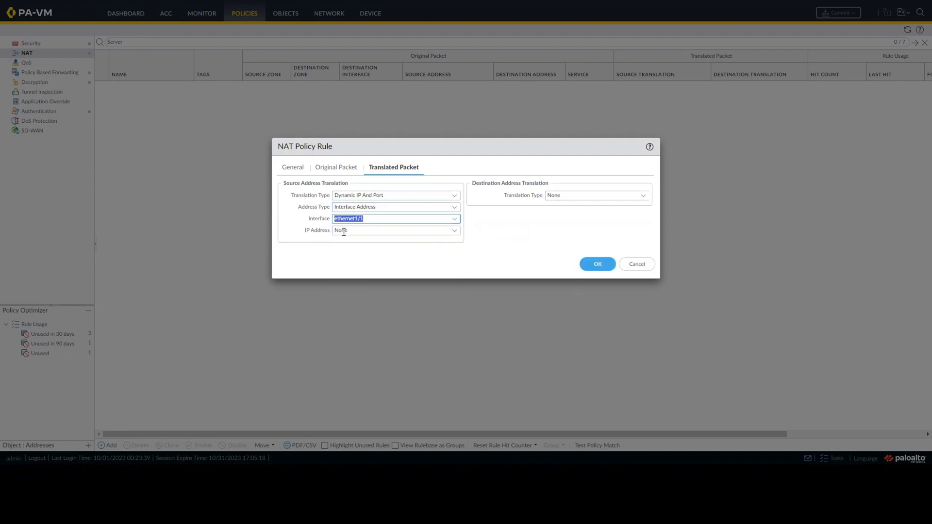
click(455, 235)
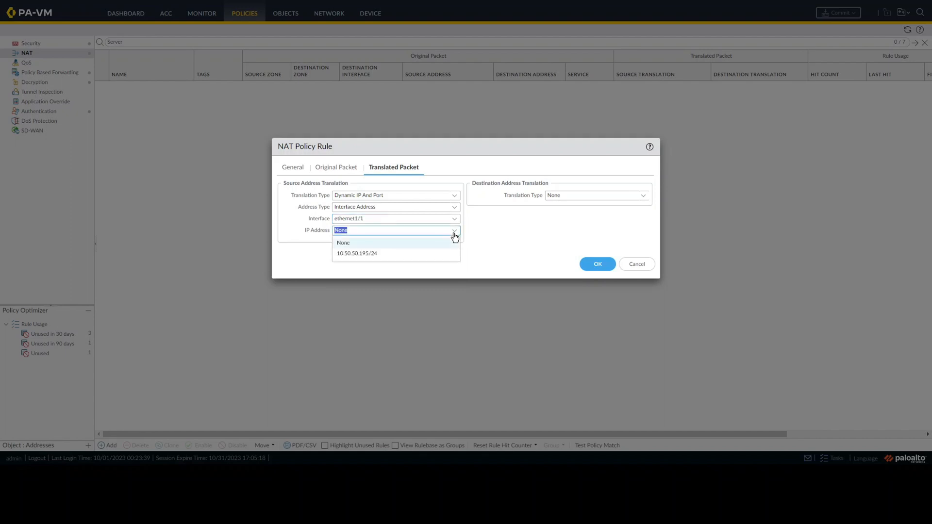
click(347, 257)
click(346, 256)
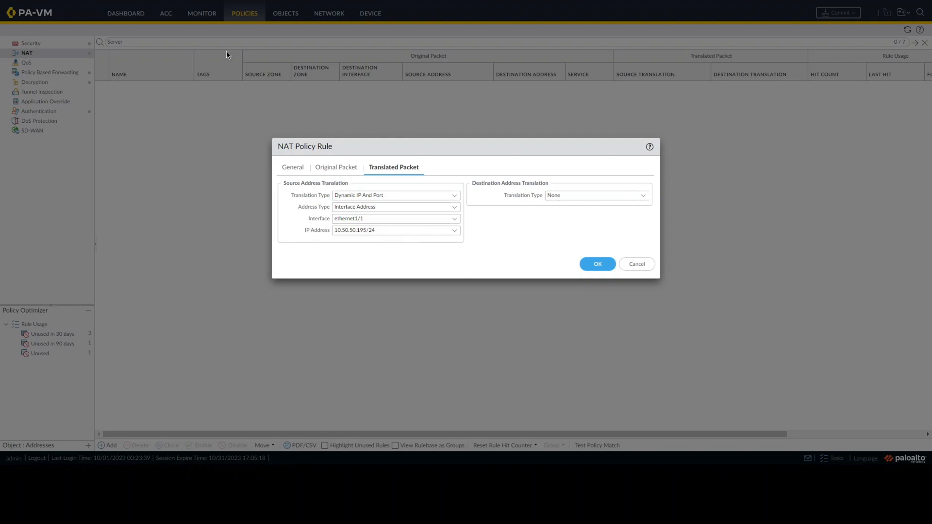
key(alt+Tab)
click(586, 264)
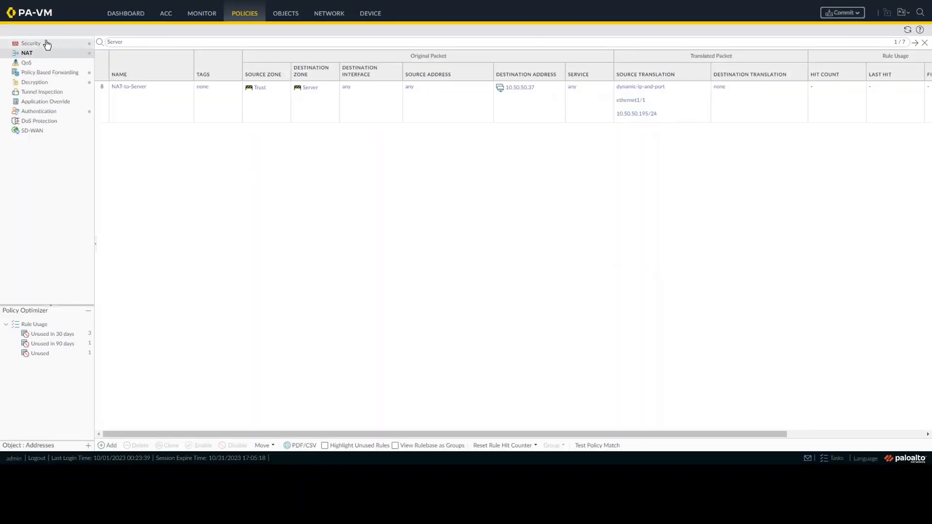
Create a new security policy rule named Policy-to-Server
click(49, 45)
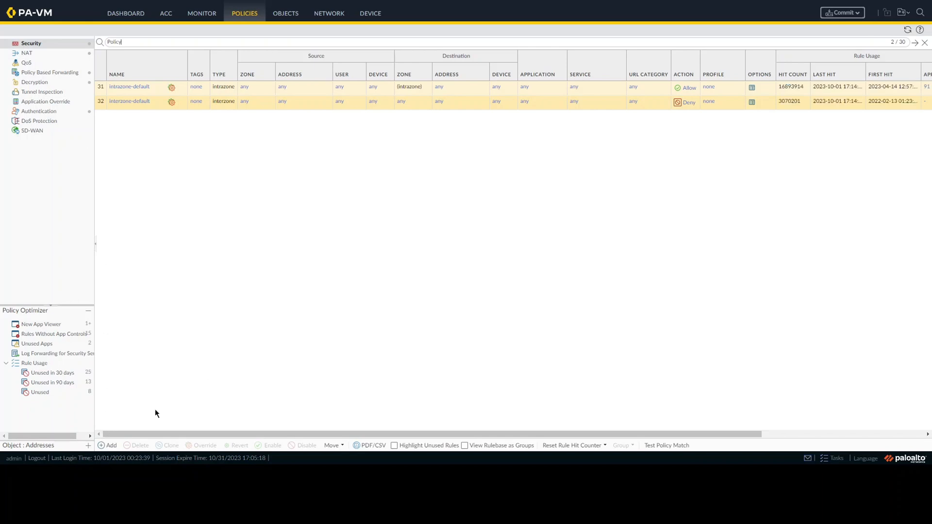
click(104, 445)
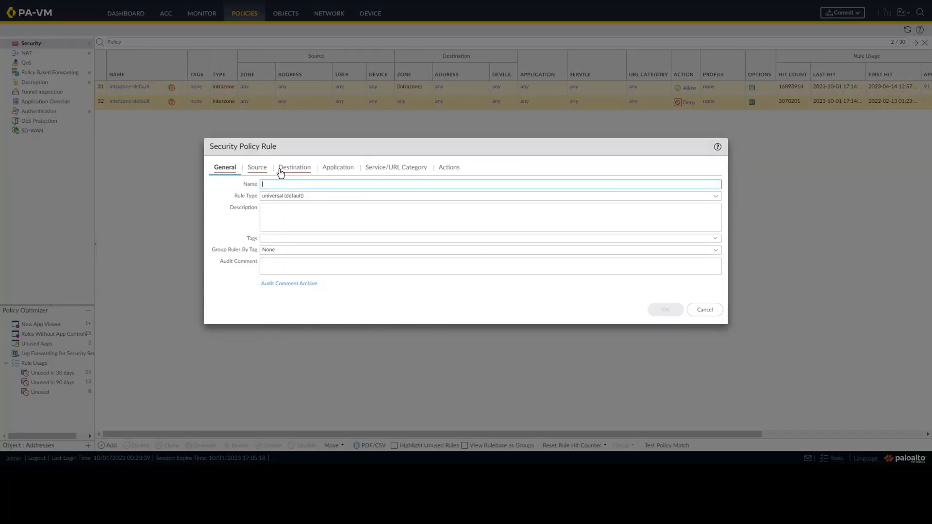
text(Policy-to-Server)
Set the security rule's source zone to Trust and its destination zone to Server
click(258, 168)
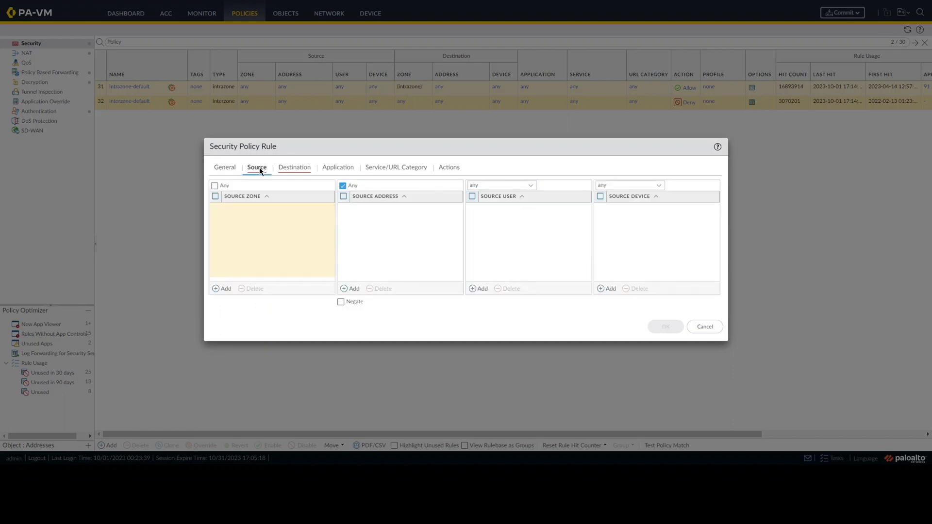
click(217, 290)
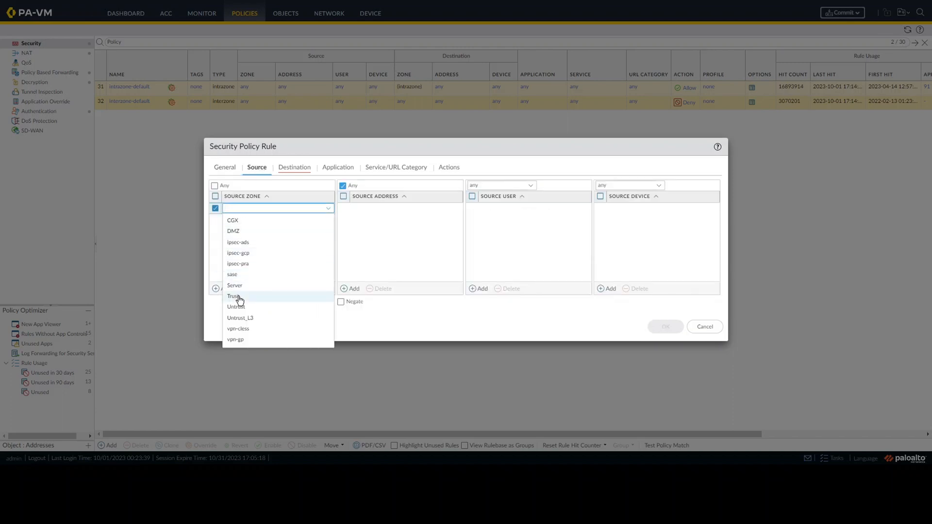
click(240, 297)
click(284, 275)
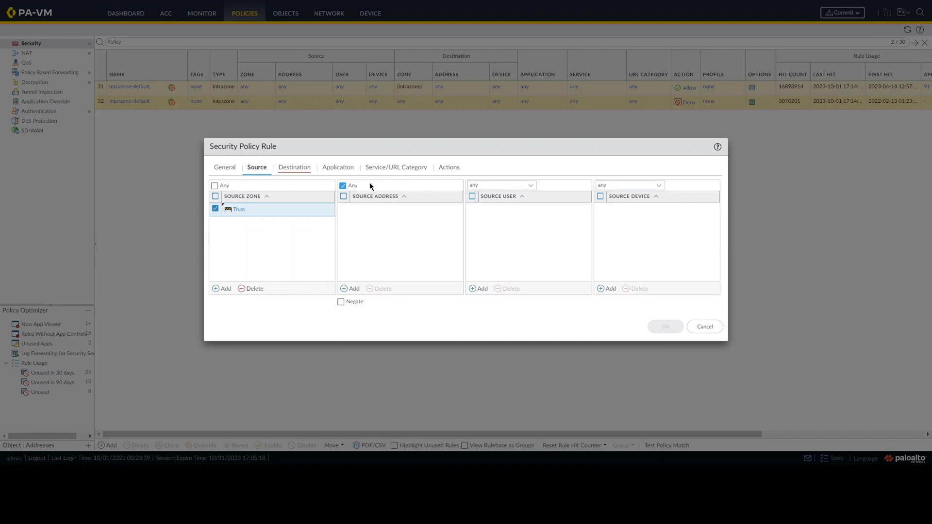
click(287, 171)
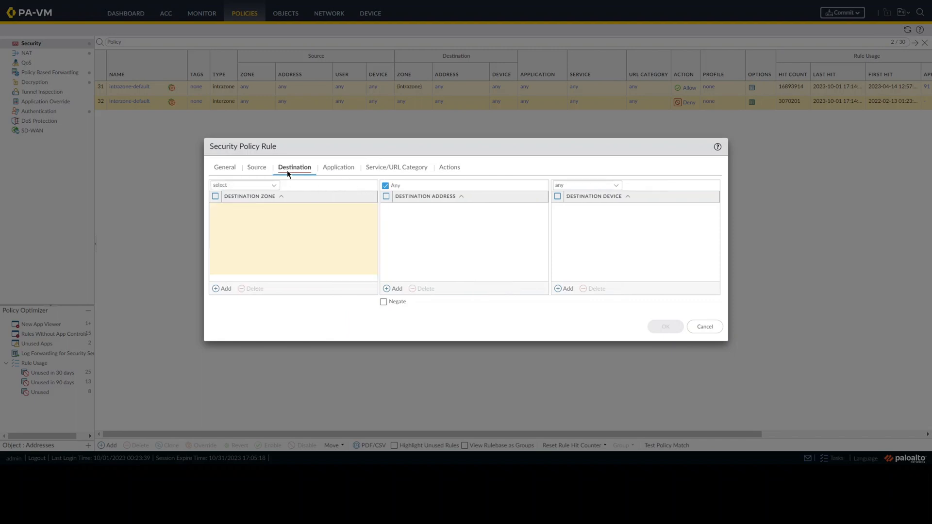
click(225, 288)
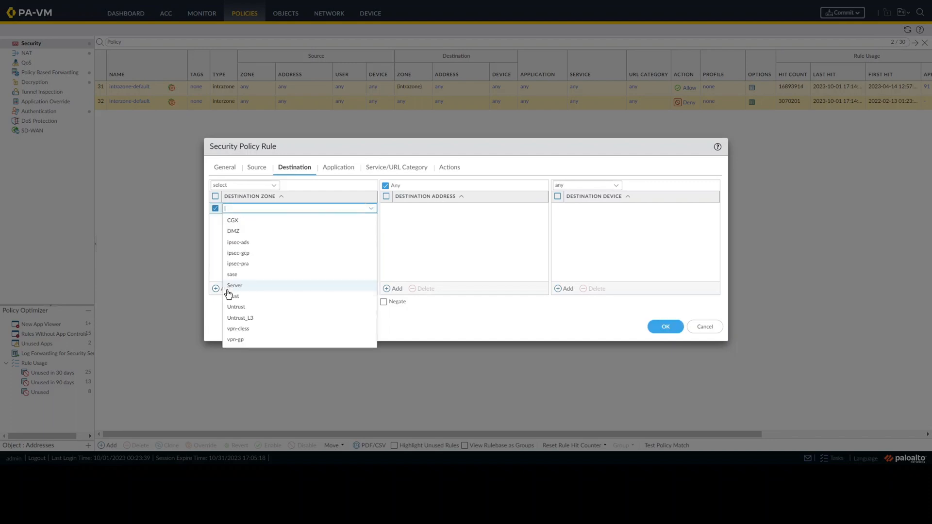
click(236, 287)
click(288, 245)
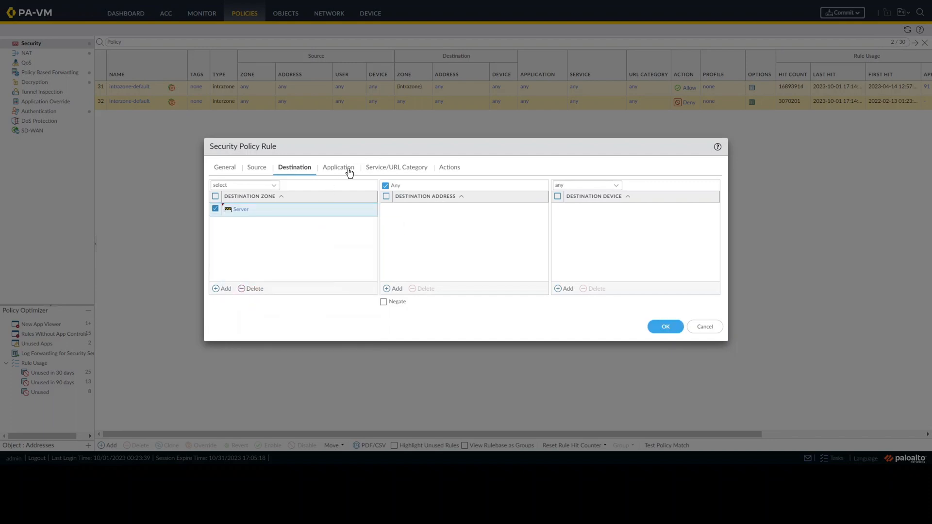
Add 10.50.50.37 as the destination address of the security rule
click(397, 289)
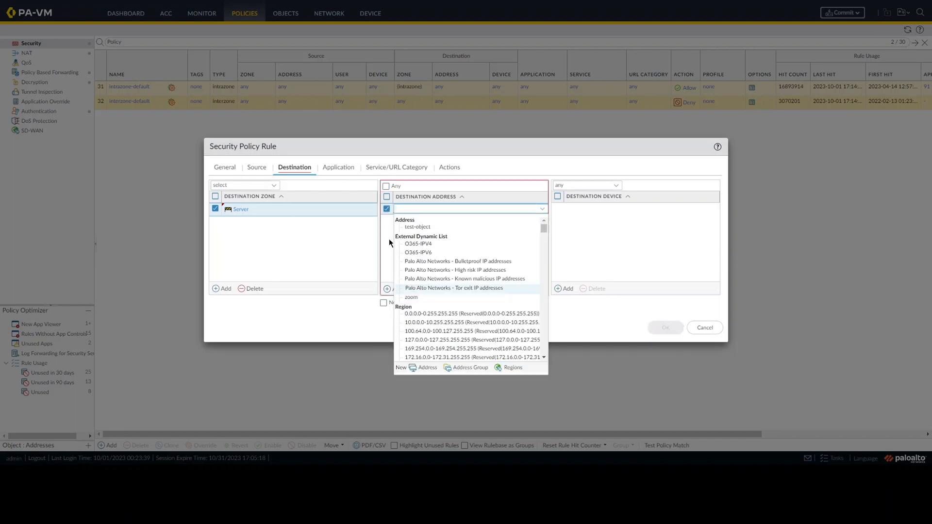
text(1)
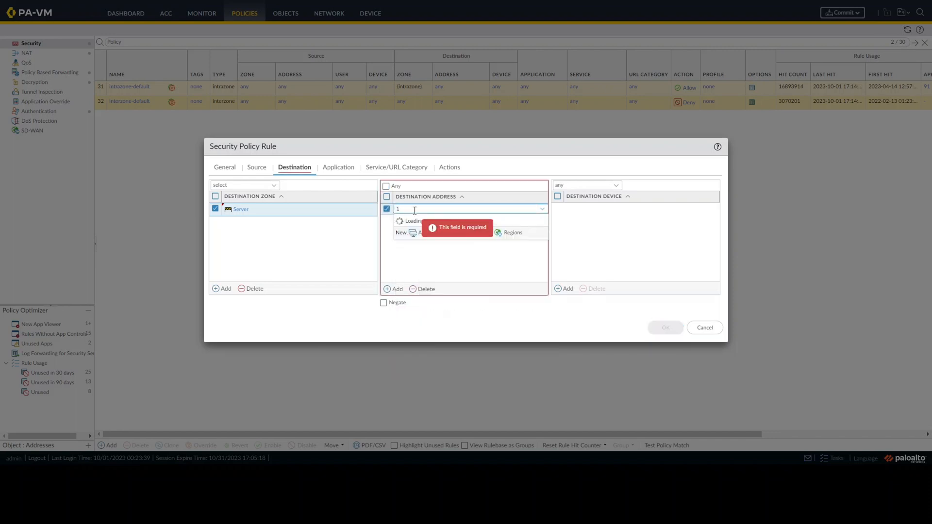
text(0.50)
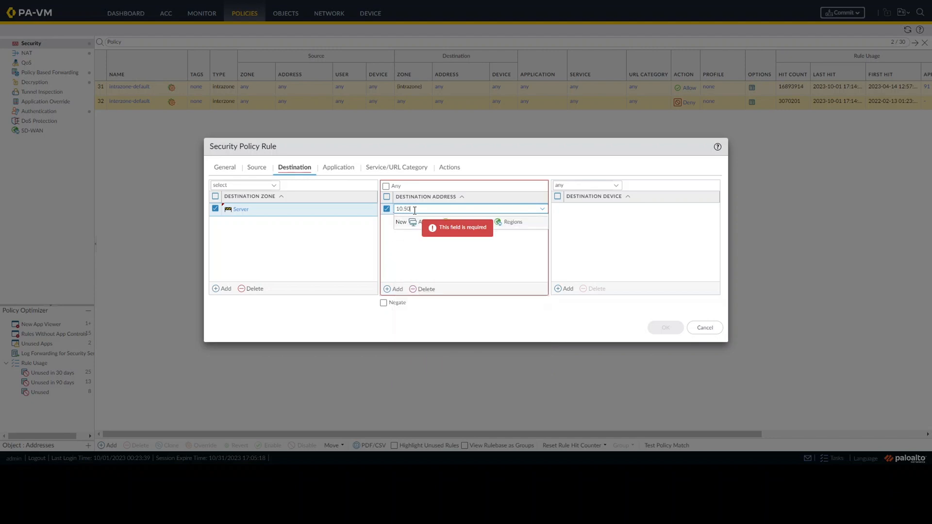
text(.50)
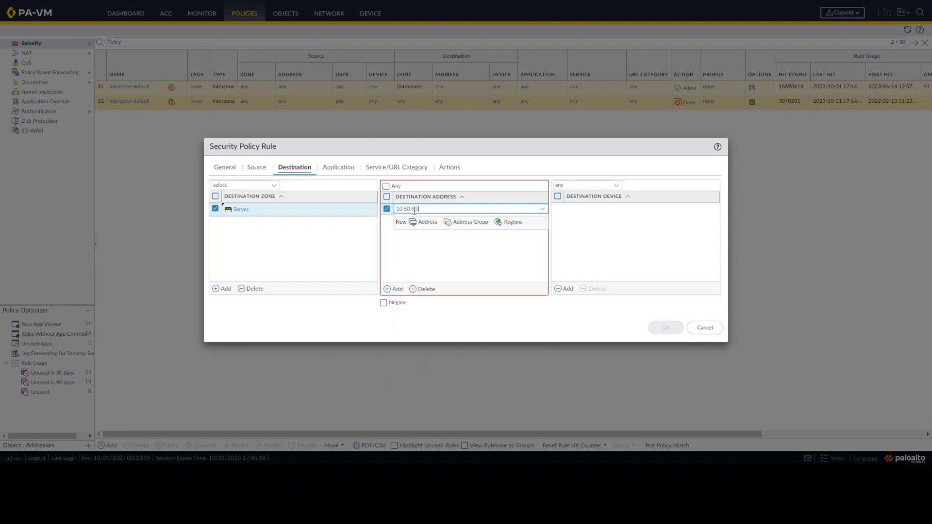
text(.37)
click(415, 251)
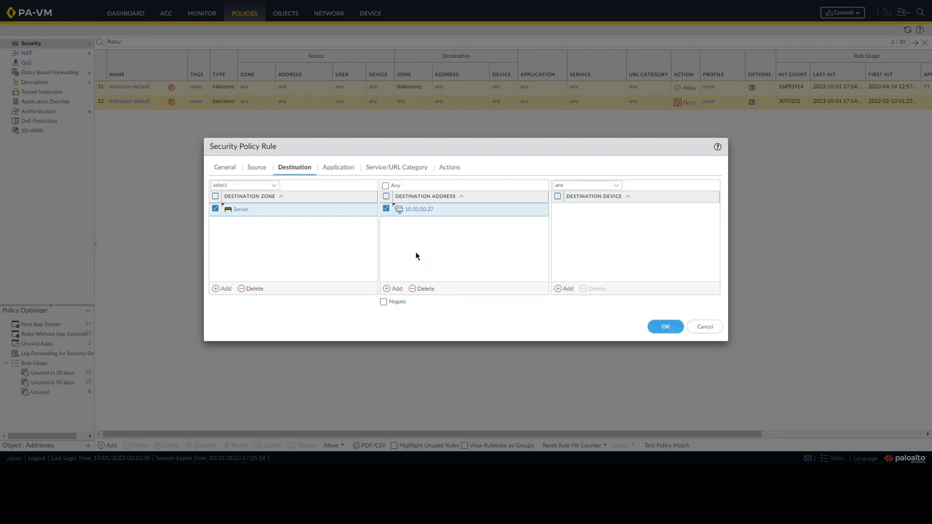
Add ssh as the application allowed by the security rule
click(324, 167)
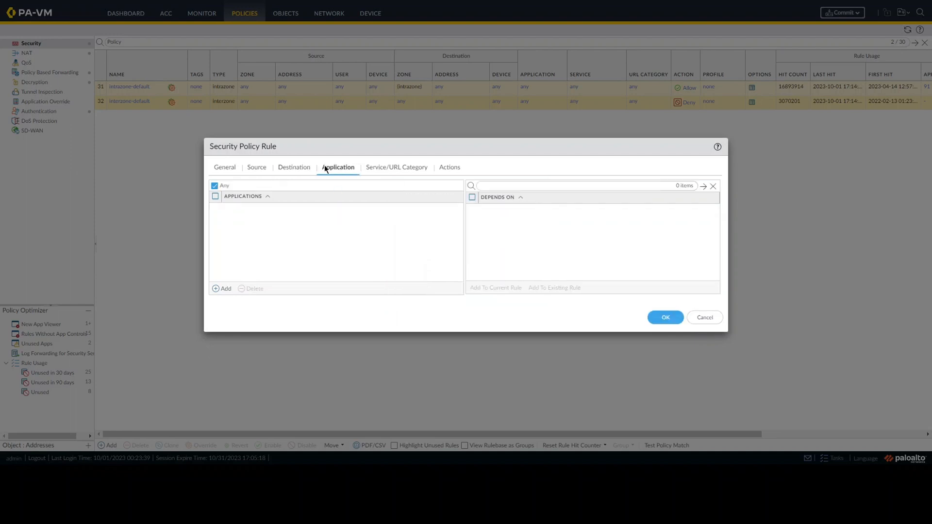
click(223, 290)
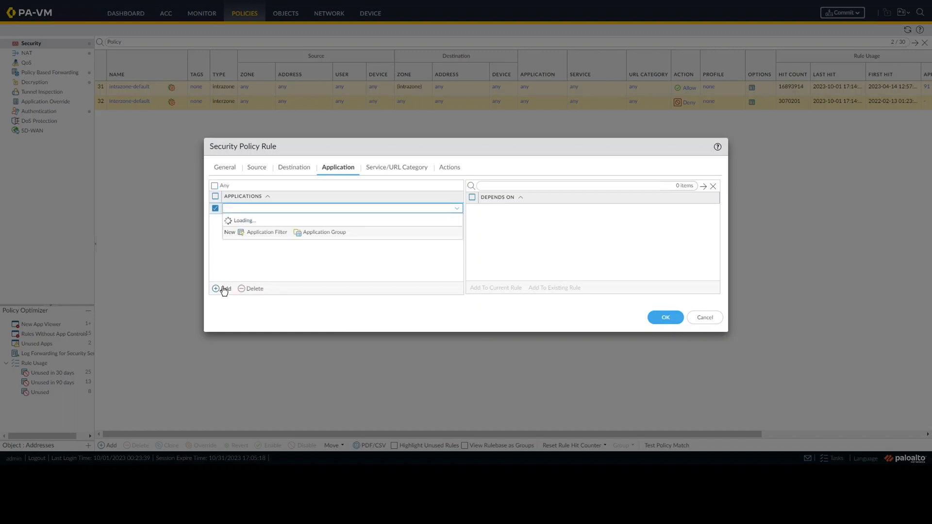
text(s)
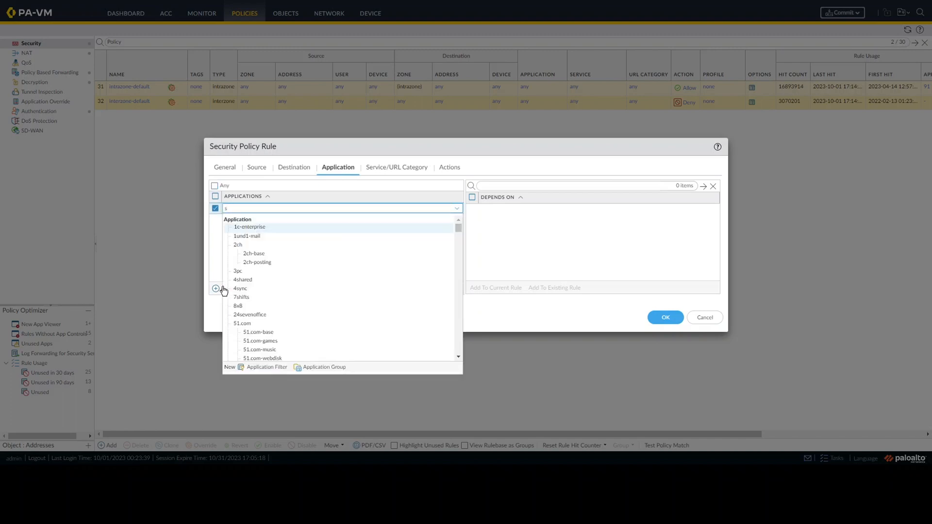
text(sh)
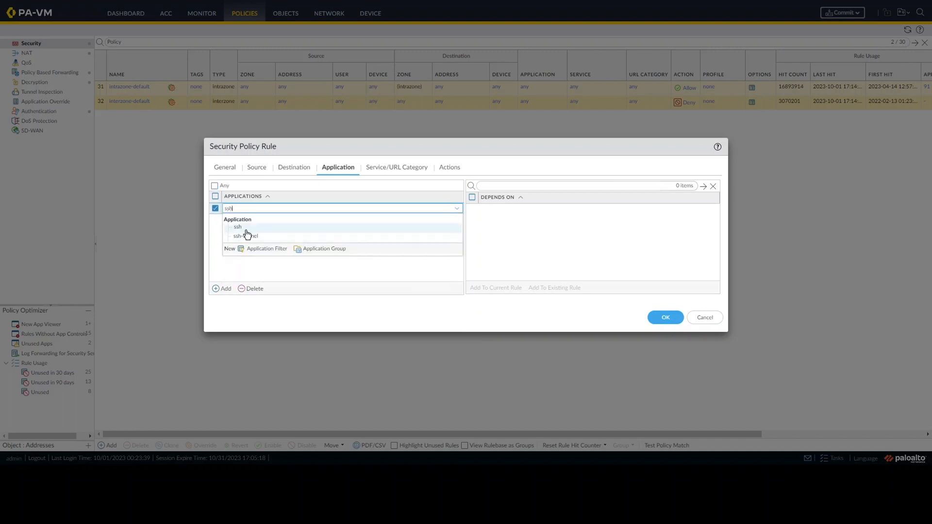
click(246, 229)
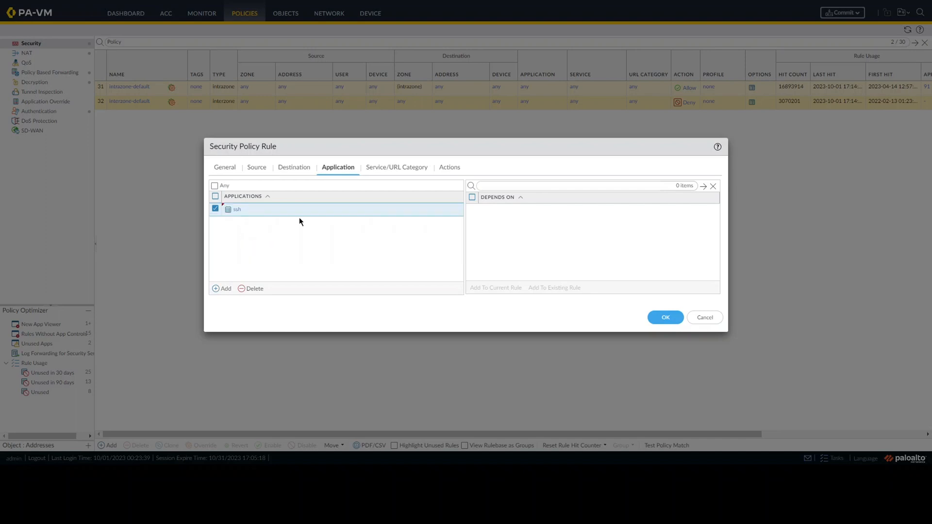
Choose application-default as the security rule's service
click(399, 169)
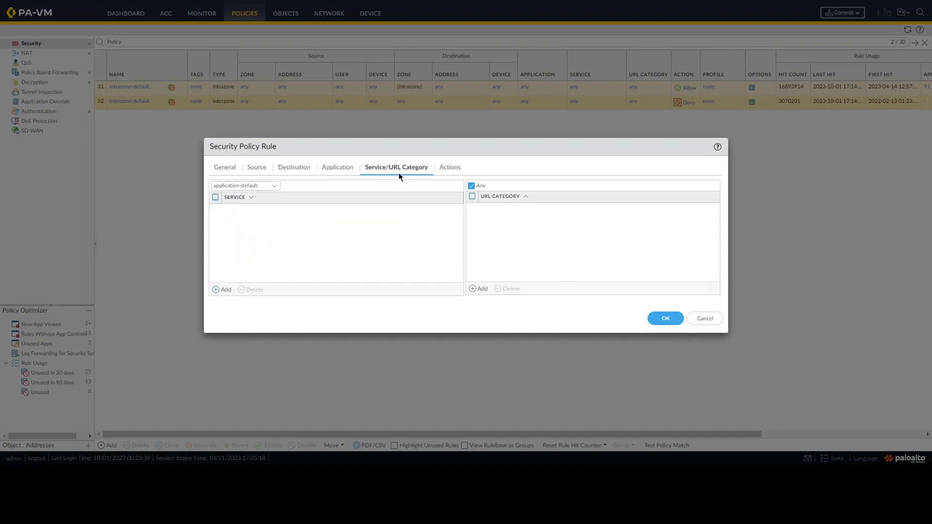
click(280, 190)
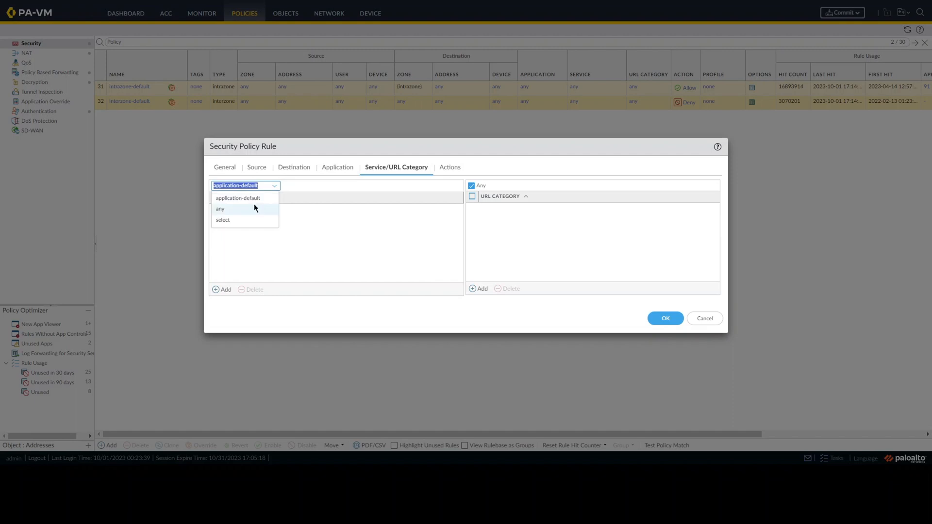
click(255, 202)
click(284, 216)
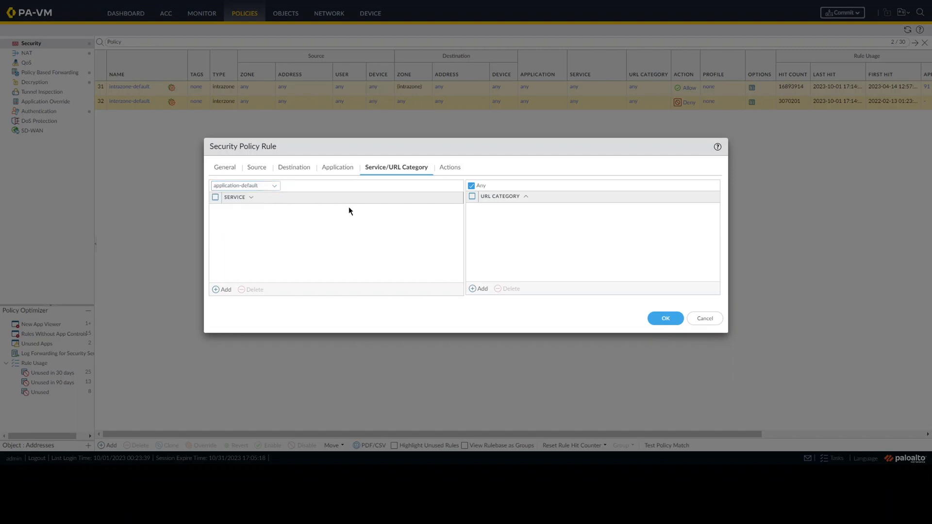
Set the rule's action to Allow and save the security policy rule
click(447, 169)
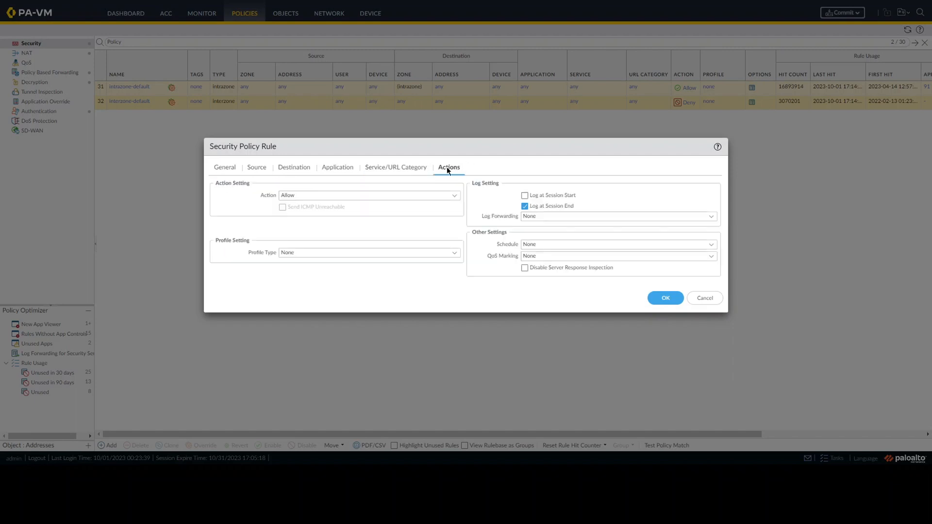
click(456, 197)
click(301, 218)
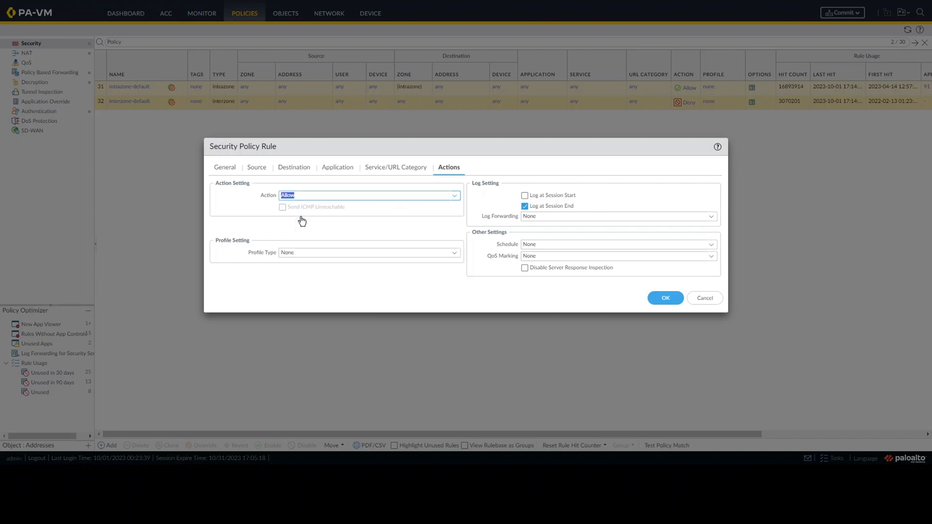
click(470, 225)
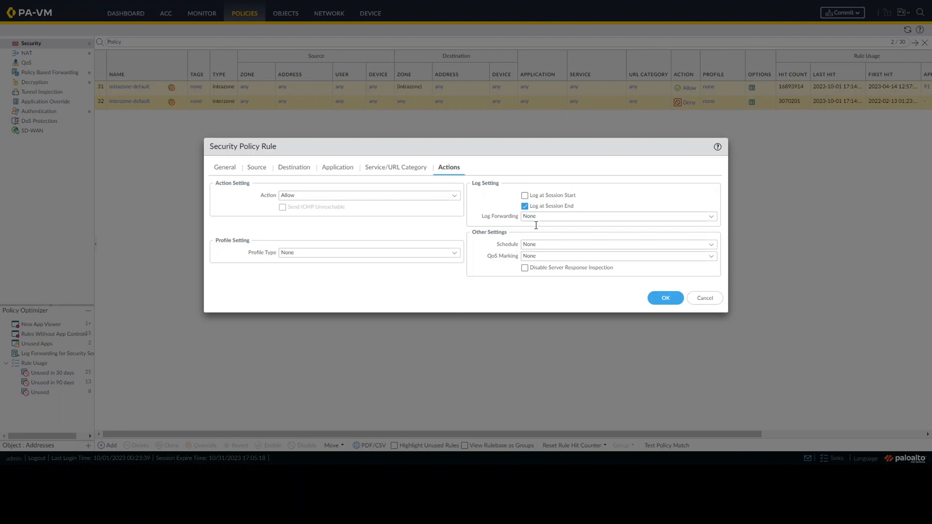
click(665, 298)
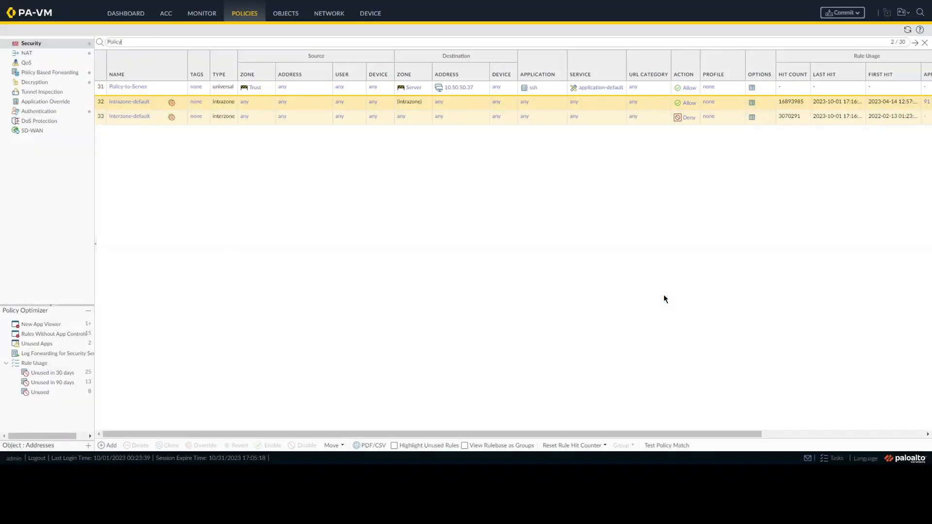
Commit all pending changes to the firewall, check the commit result and close the status report
click(843, 13)
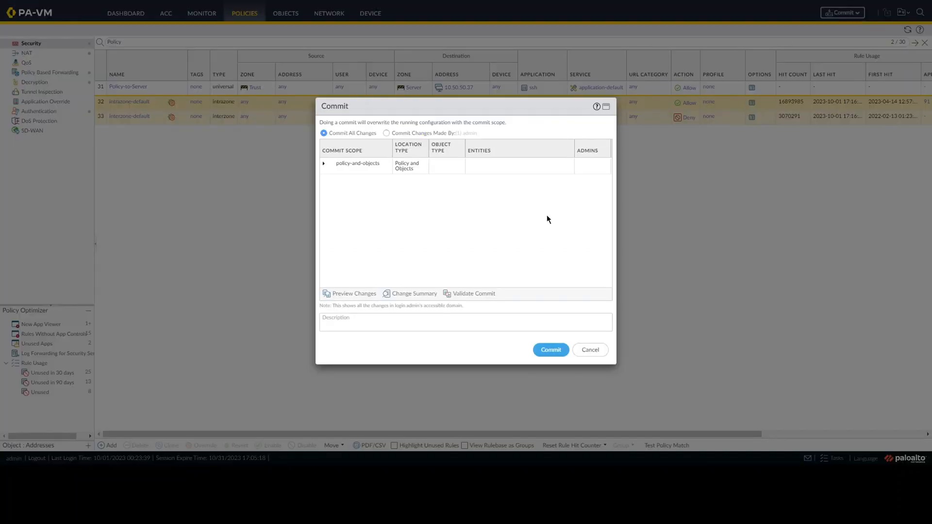
click(543, 355)
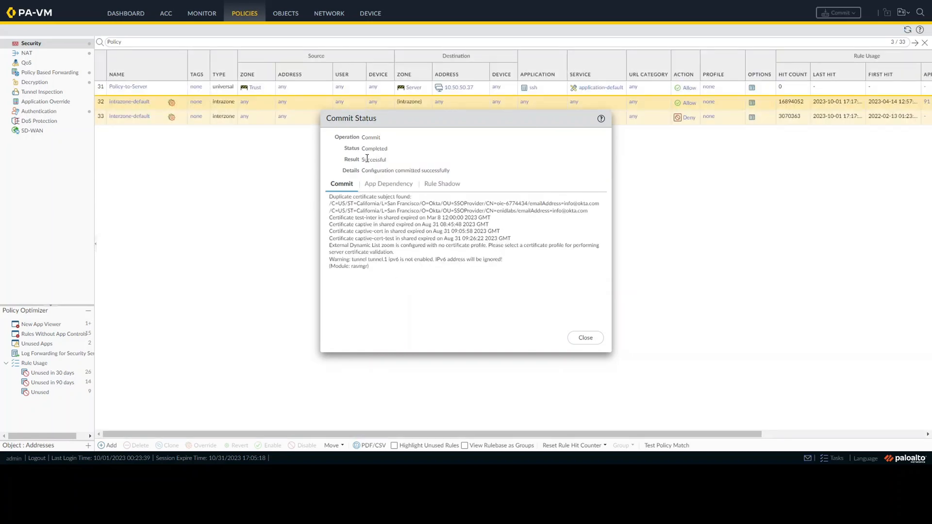
drag(362, 160, 388, 161)
click(586, 338)
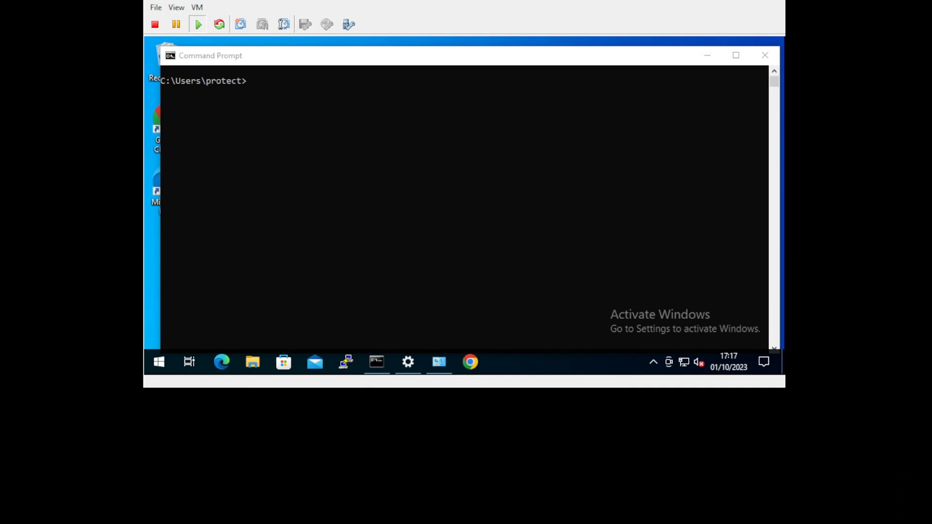
Switch to the client VM's Command Prompt and run ipconfig to check its IP configuration
click(333, 272)
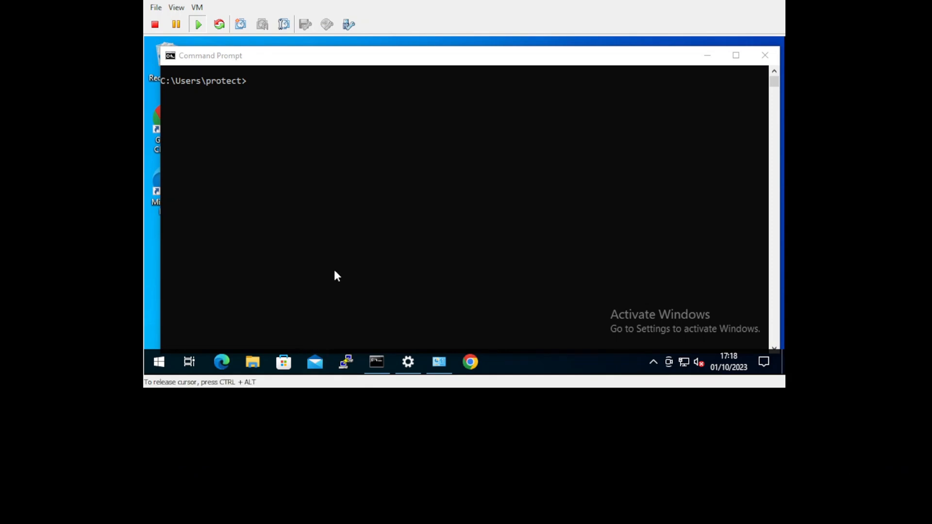
click(334, 271)
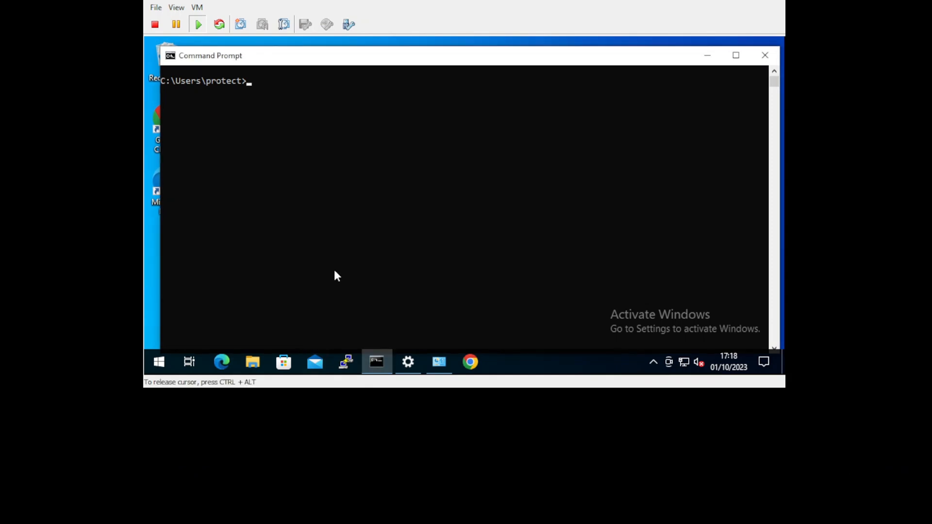
text(ipconfig)
key(Return)
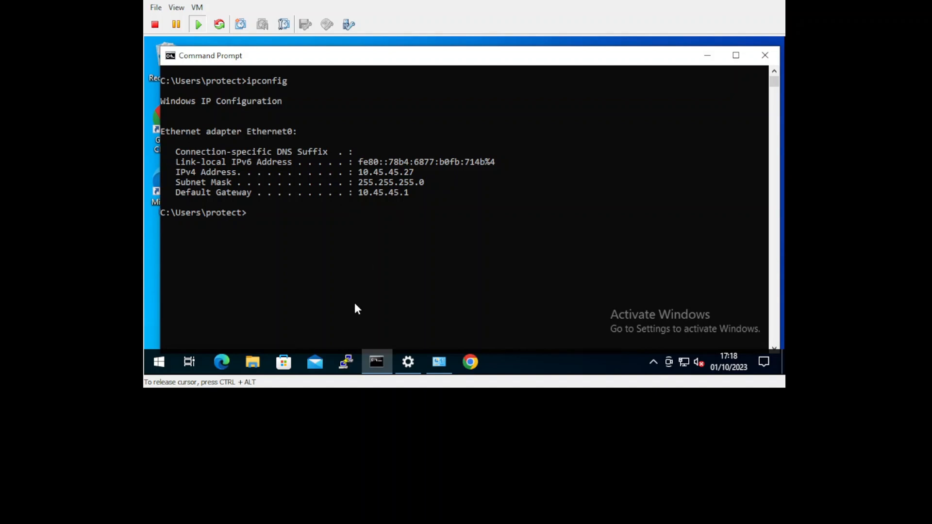
Start a PuTTY SSH session to 10.50.50.37 on port 22 and connect once without caching the host key
click(347, 362)
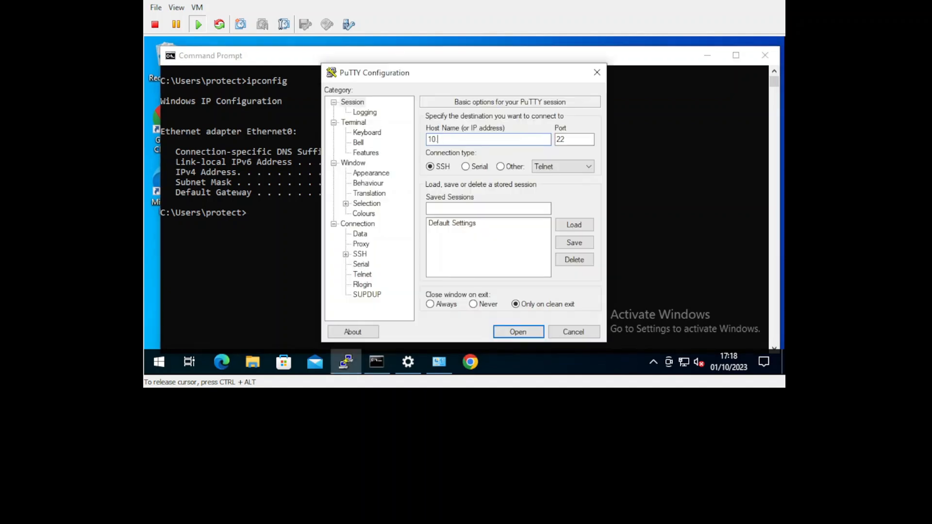
text(50.50.37)
key(Return)
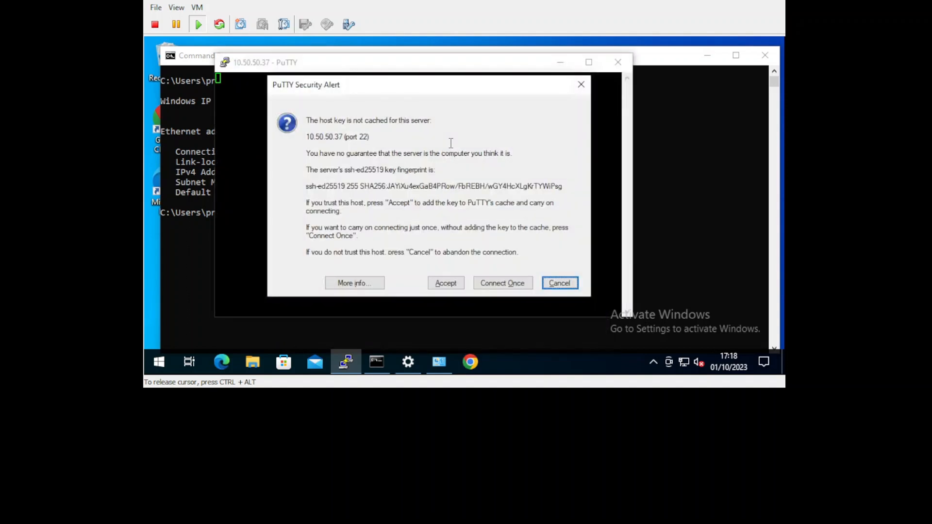
click(506, 285)
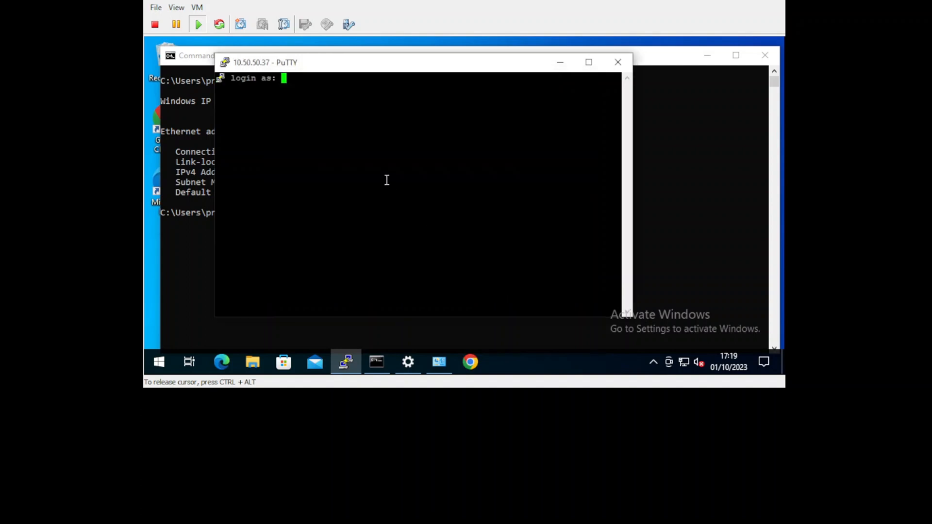
Log in to the server as expedition, then end the SSH session with exit
text(expedition)
key(Return)
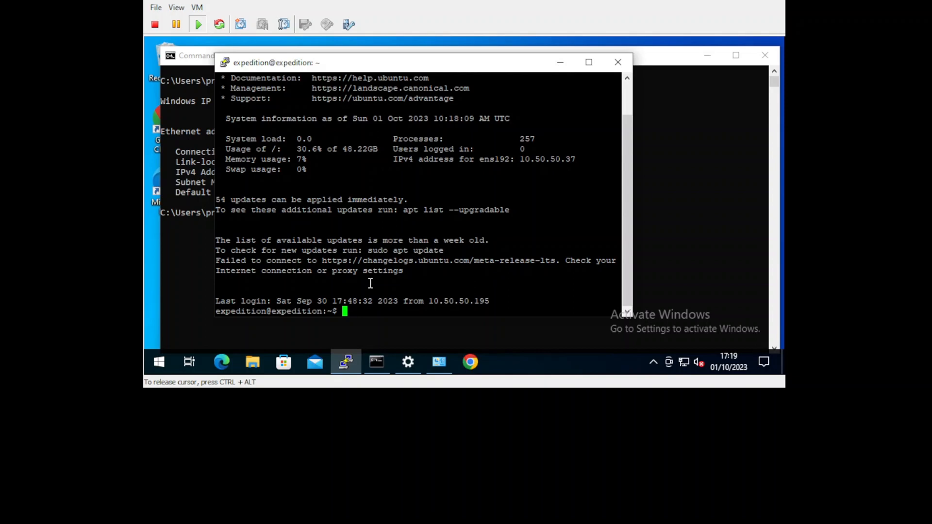
text(exit)
key(Return)
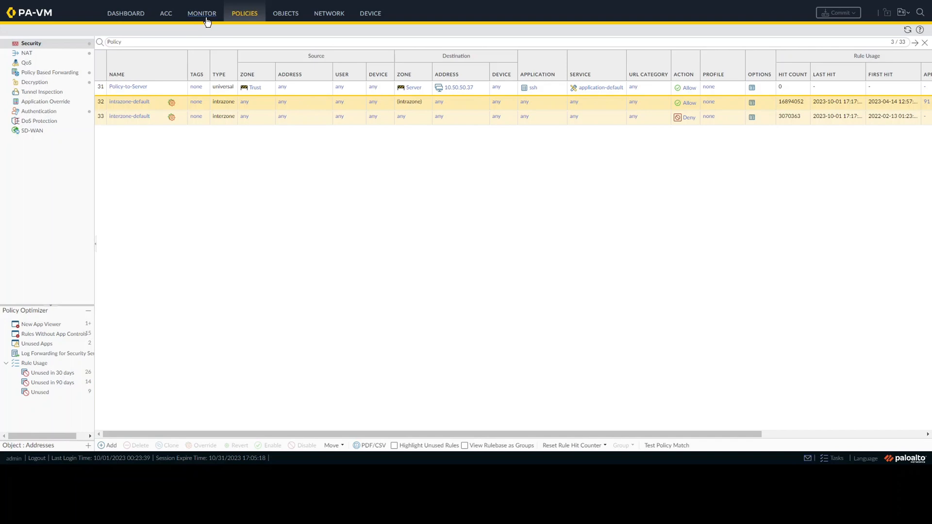
Refresh the firewall's Trust-to-Server traffic log to examine the SSH session's source translation, and switch to the lab.drawio network diagram
click(207, 22)
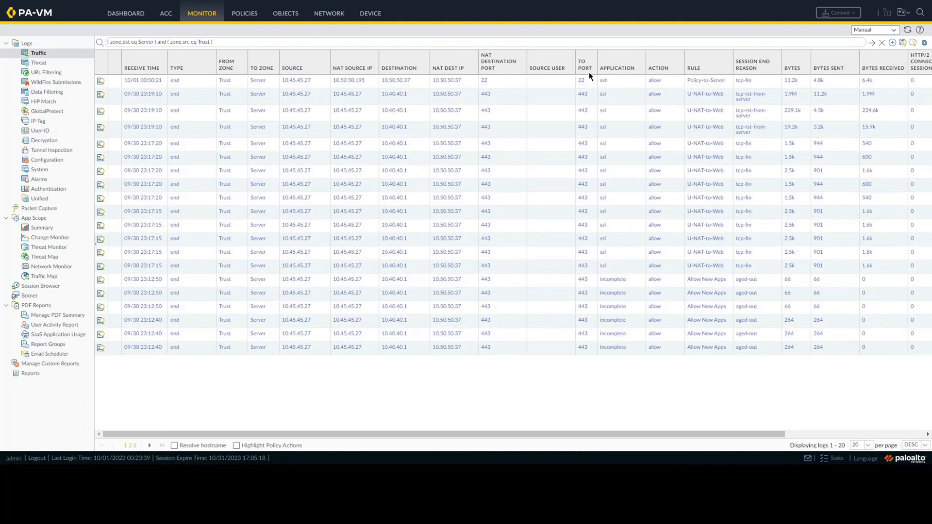
click(869, 43)
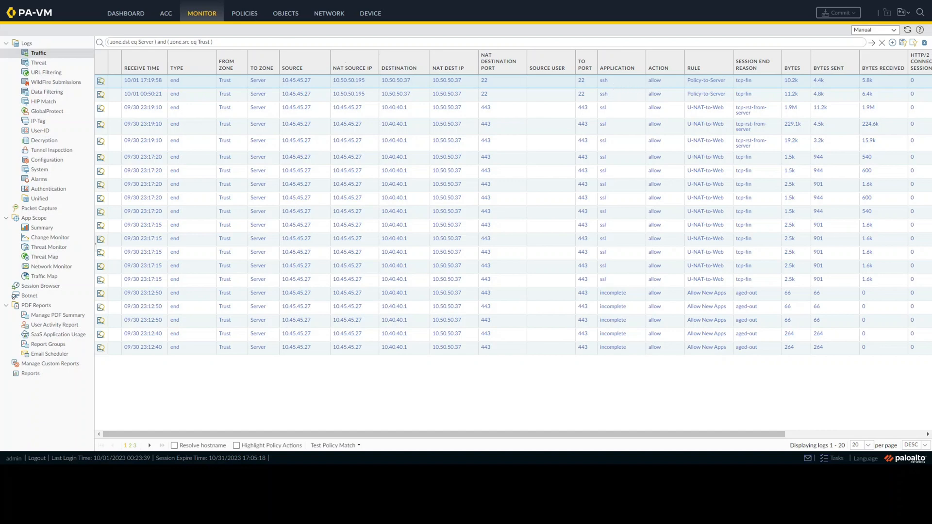
click(243, 0)
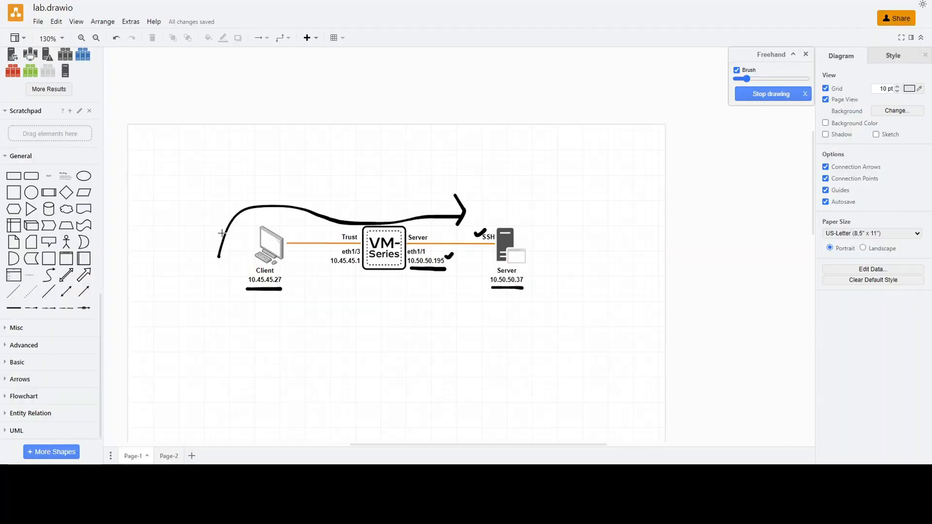
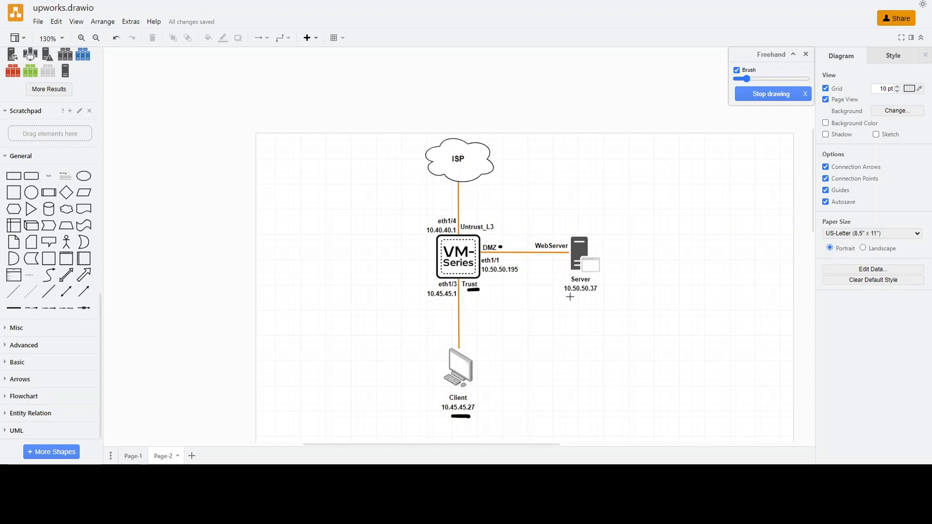
Mark the server's IP, Untrust_L3 and 10.40.40.1 on the diagram, and draw a freehand arrow from the client to the server
drag(570, 297, 589, 298)
click(497, 227)
click(421, 230)
mouse_move(497, 391)
mouse_down()
mouse_move(491, 323)
mouse_move(530, 277)
mouse_move(553, 284)
mouse_move(547, 291)
mouse_up()
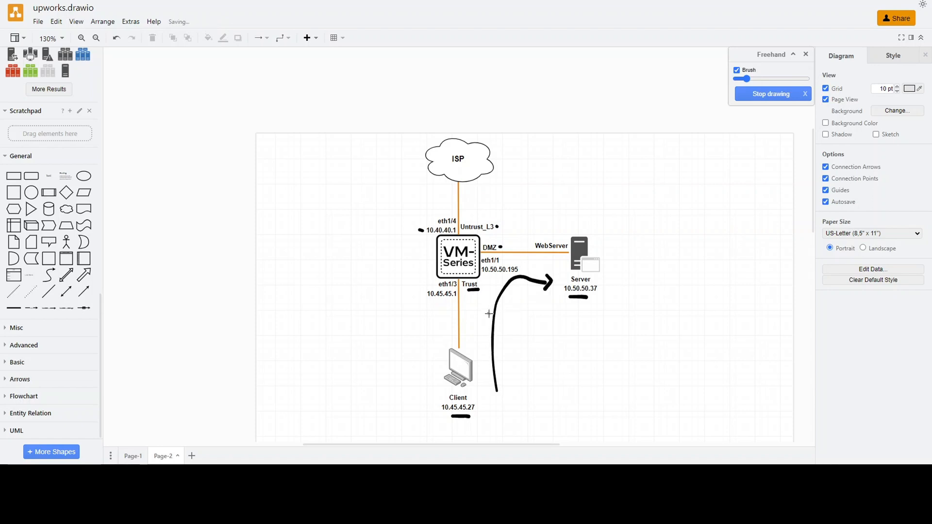
Cross out the direct arrow and draw a looping one from the client via the ISP side to the server, annotated beside the cloud
mouse_move(489, 314)
mouse_down()
mouse_move(501, 324)
mouse_move(487, 323)
mouse_up()
mouse_move(437, 361)
mouse_down()
mouse_move(403, 309)
mouse_move(393, 203)
mouse_move(434, 178)
mouse_move(466, 224)
mouse_move(493, 241)
mouse_move(544, 244)
mouse_up()
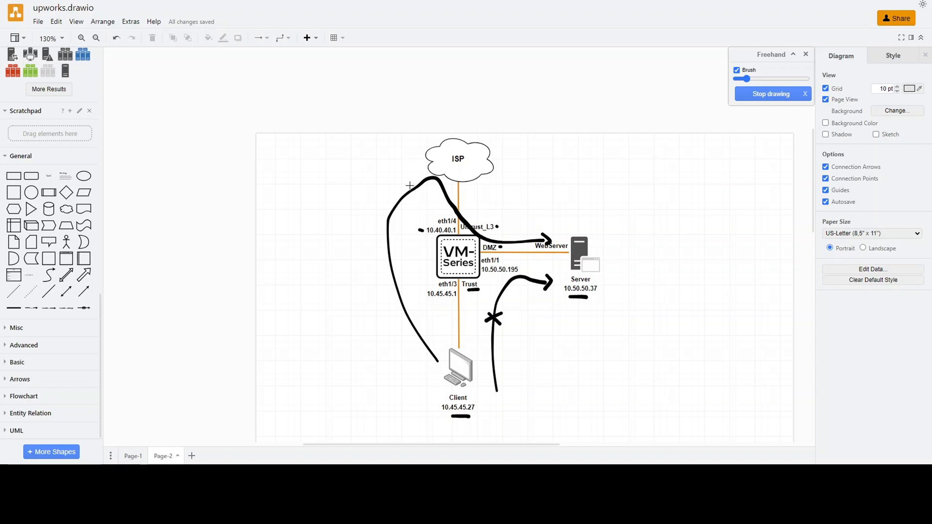
drag(532, 173, 539, 175)
drag(547, 177, 555, 175)
mouse_move(560, 180)
mouse_down()
mouse_move(608, 164)
mouse_move(601, 177)
mouse_up()
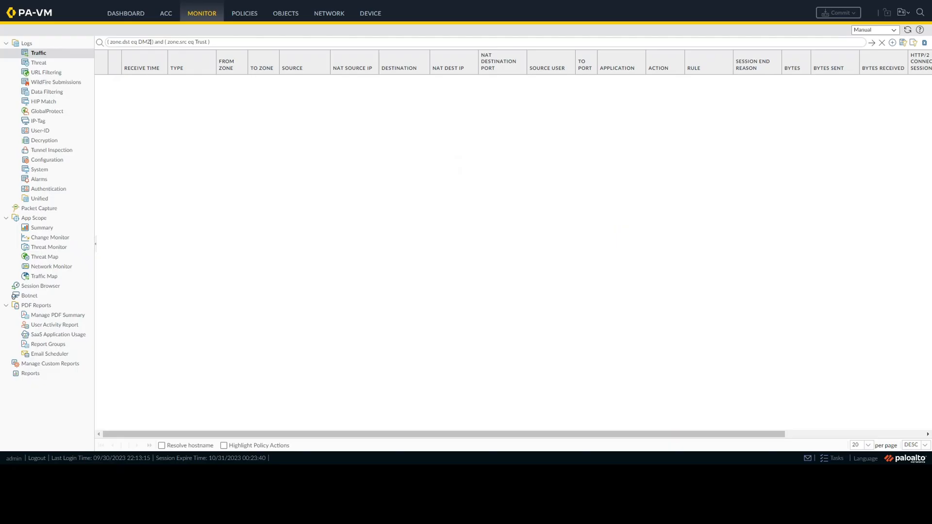
Check the firewall's Ethernet interface addresses and zones, and add a NAT policy rule named U-NAT-to-Web
click(331, 21)
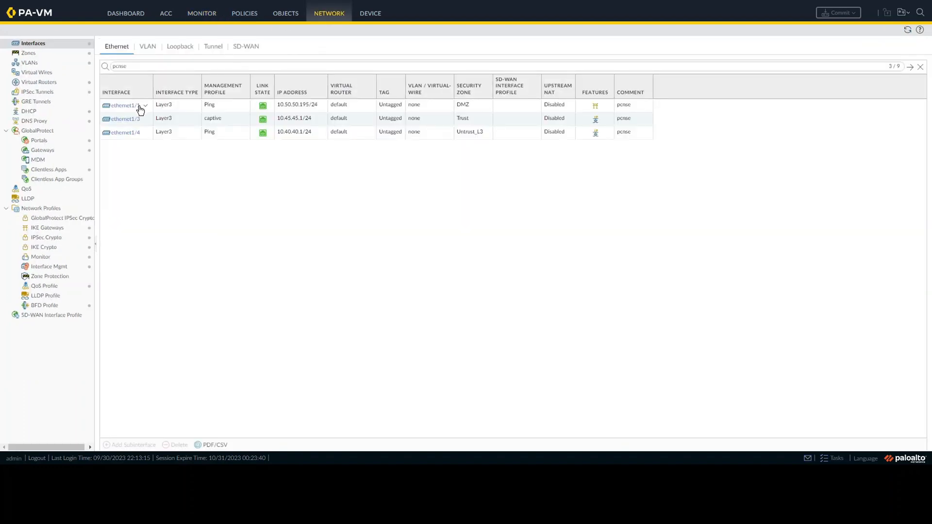
mouse_move(123, 109)
click(241, 17)
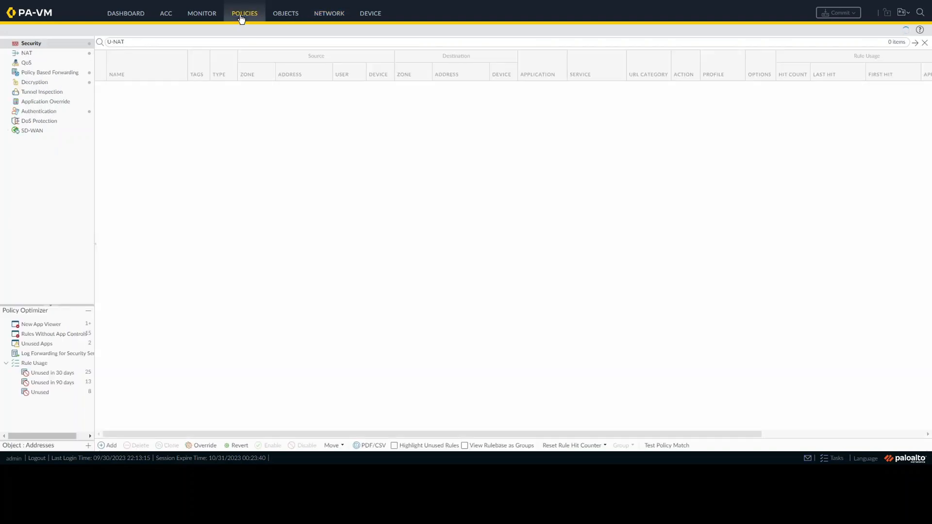
click(55, 55)
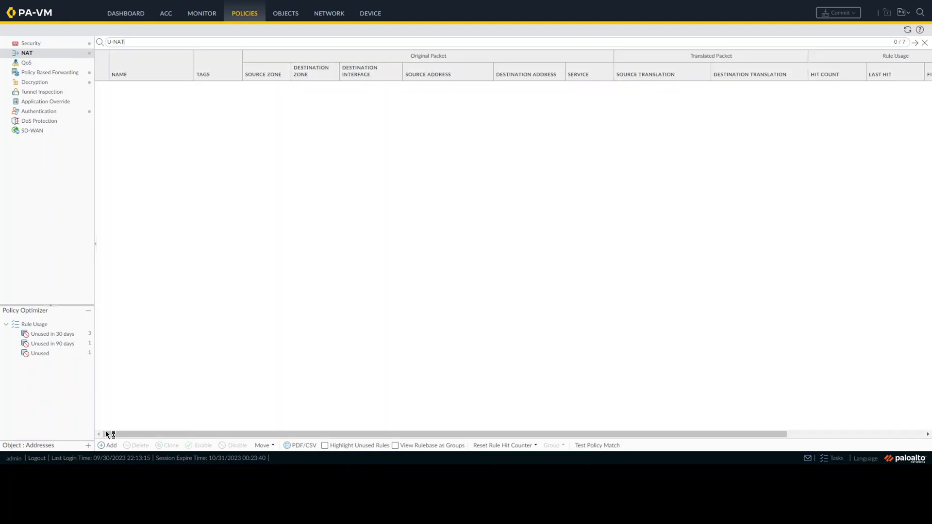
click(108, 446)
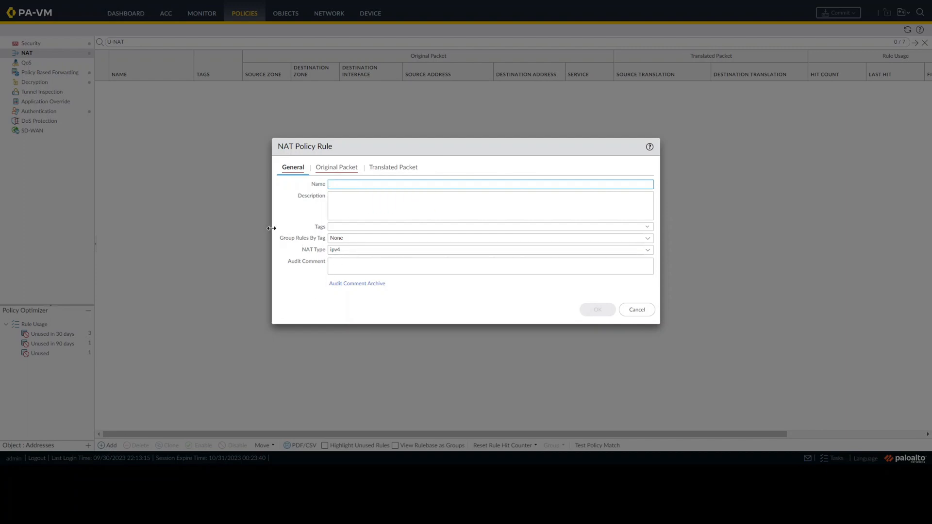
text(U-NAT-to-Web)
Set the NAT rule's original packet to source zone Trust and destination zone Untrust_L3
click(326, 168)
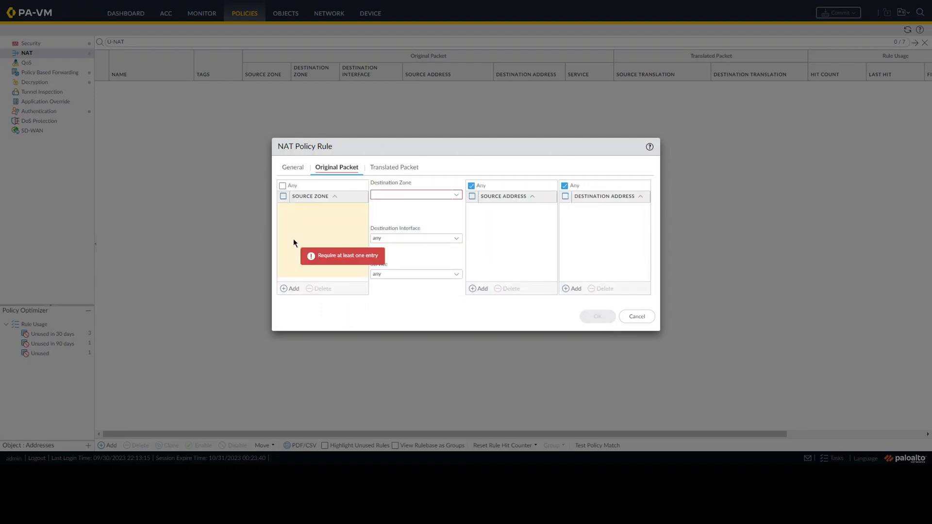
click(294, 289)
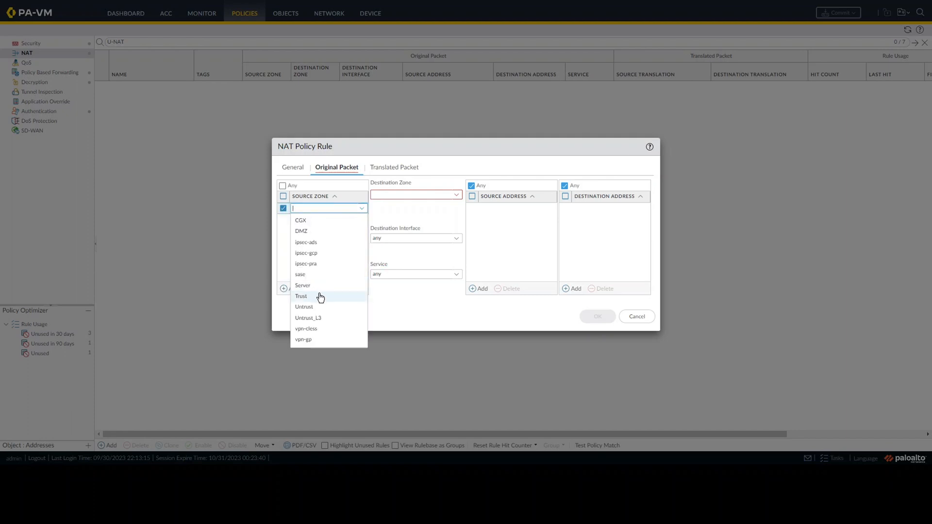
click(311, 296)
click(323, 262)
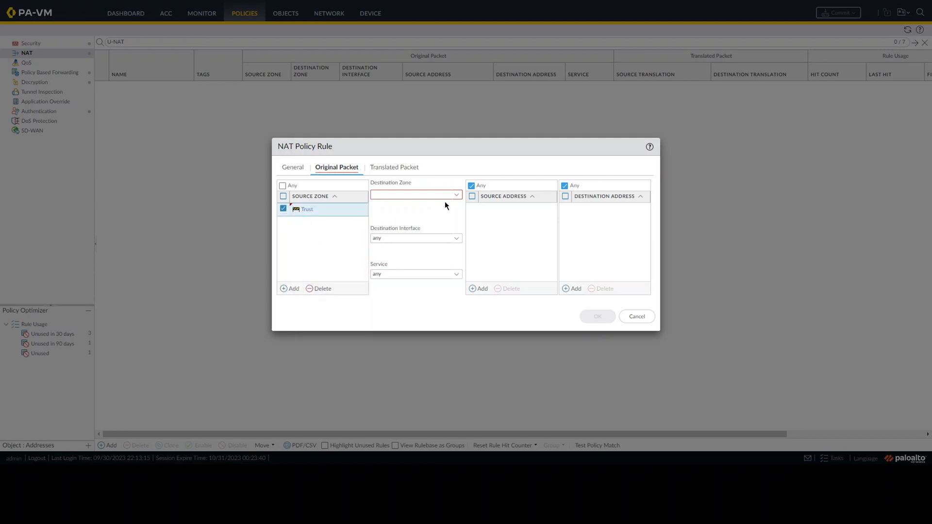
click(456, 196)
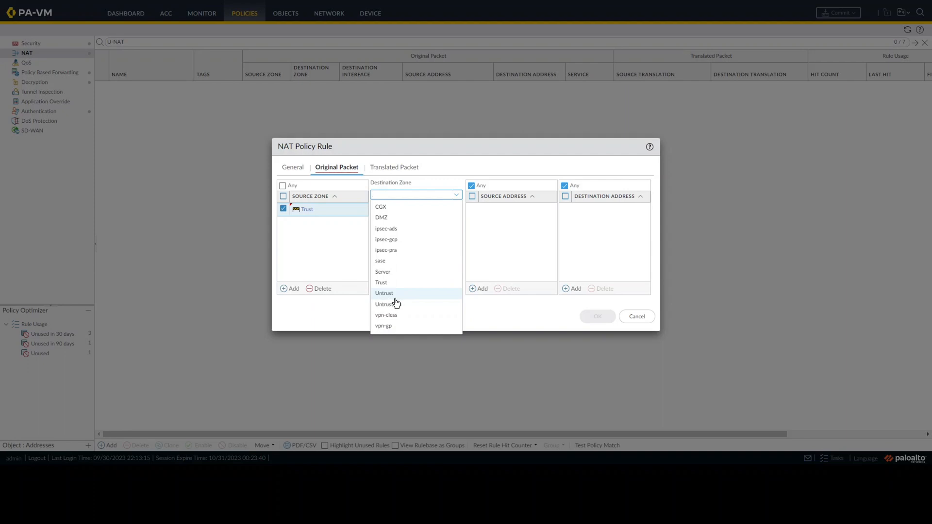
click(418, 306)
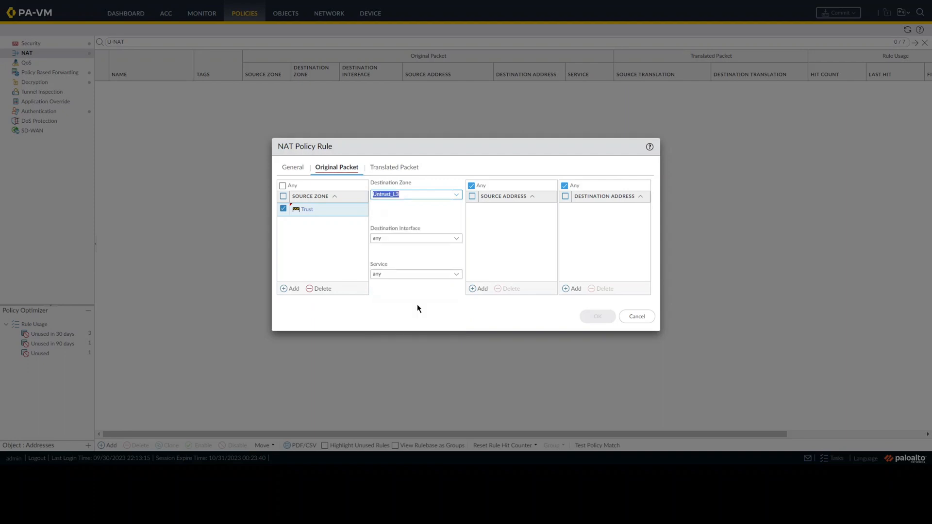
click(417, 305)
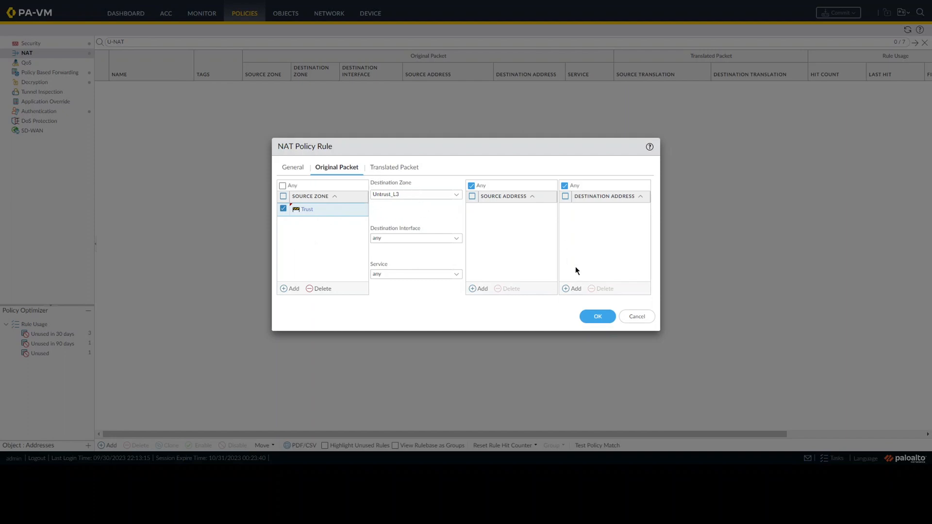
Add 10.40.40.1 as the NAT rule's original destination address
click(572, 288)
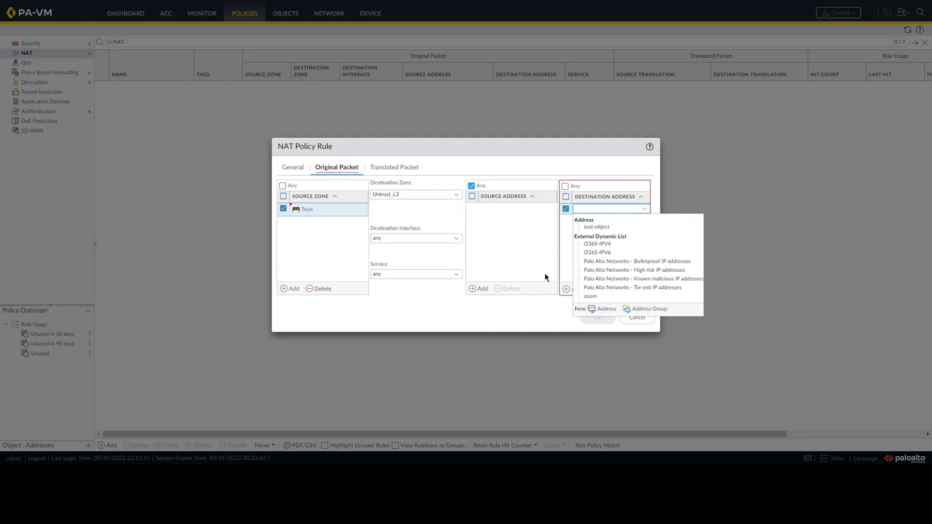
text(10)
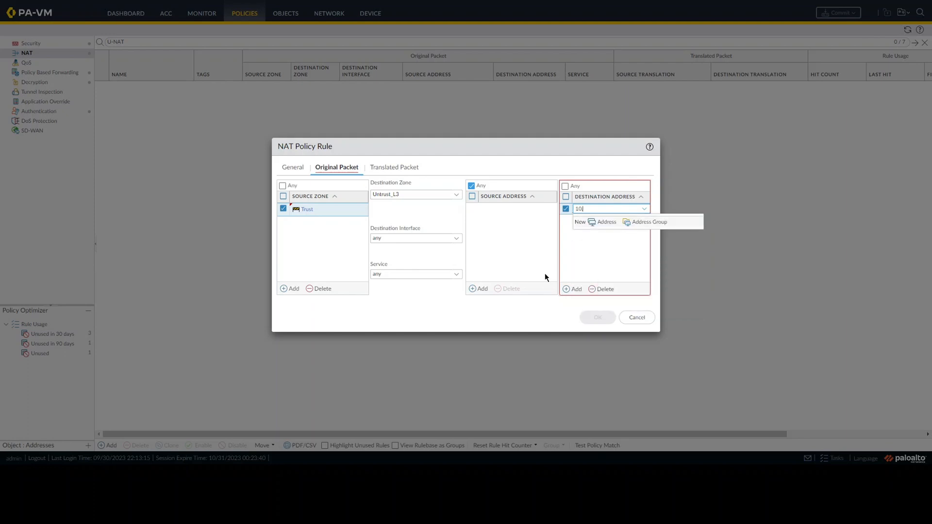
text(.40.40.1)
key(Return)
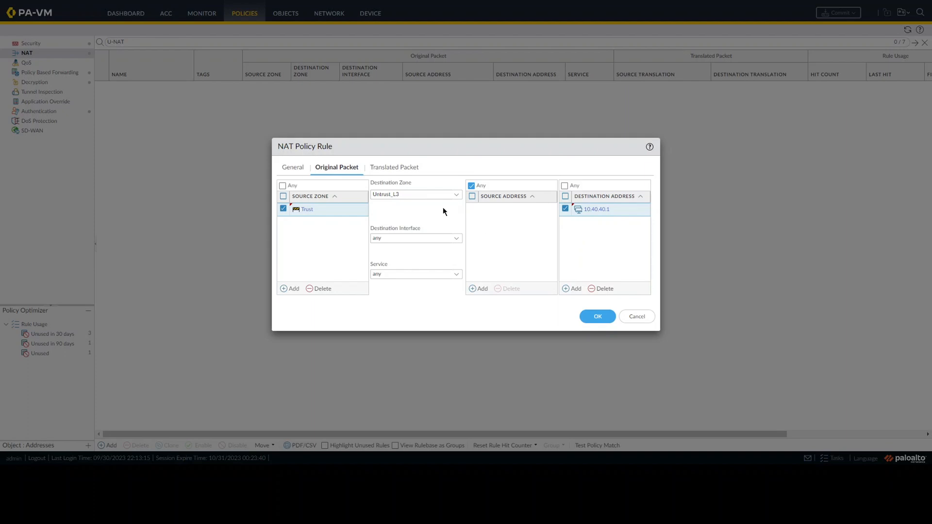
Set the NAT rule's destination address translation to Static IP with translated address 10.50.50.37
click(410, 173)
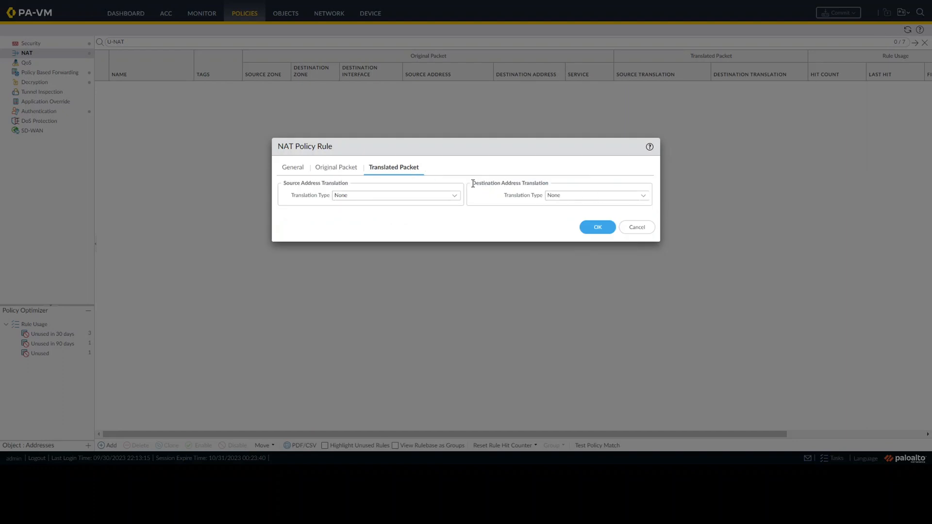
click(643, 197)
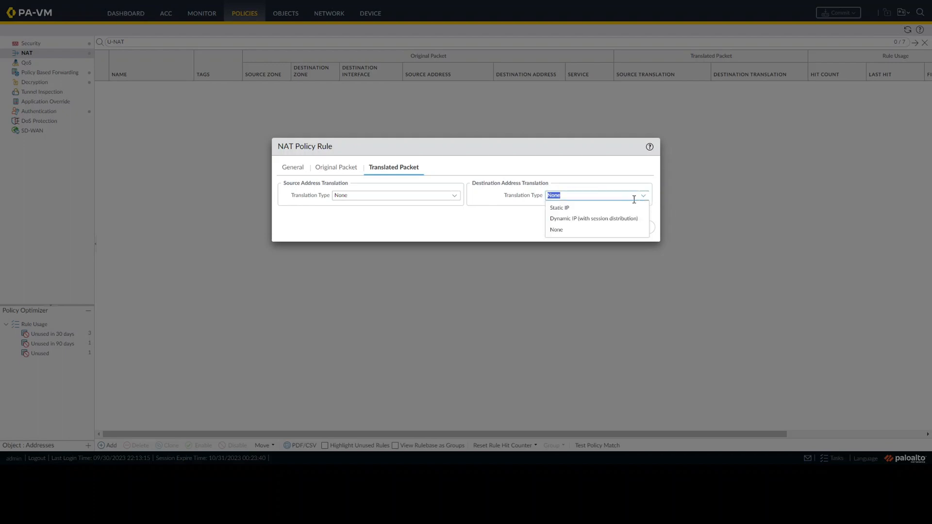
click(600, 210)
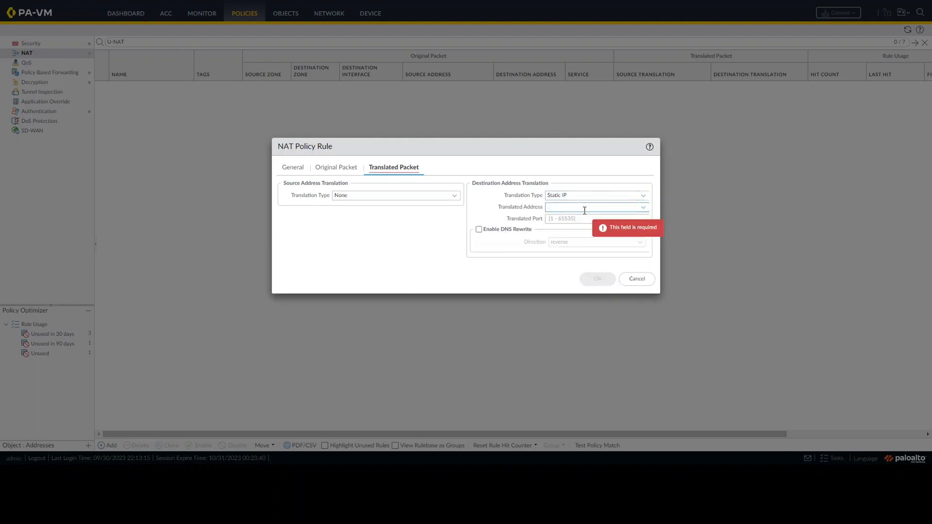
text(10)
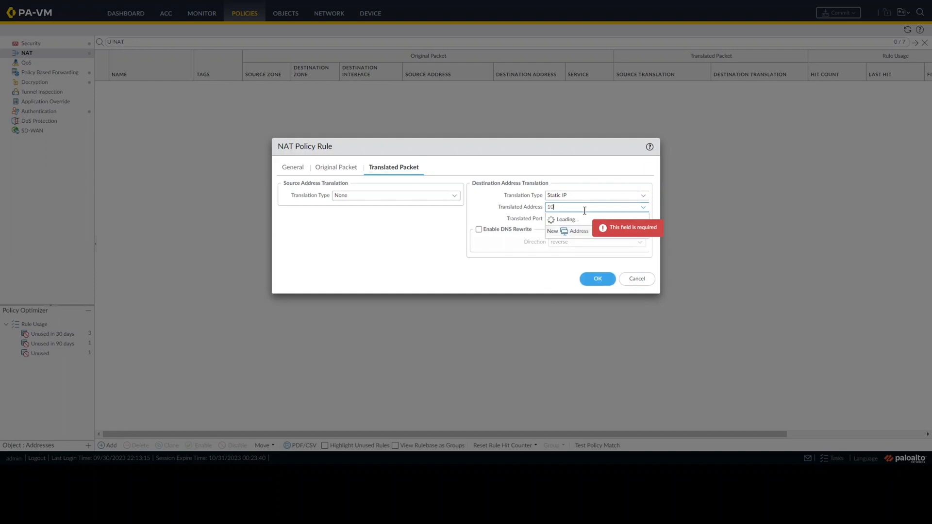
text(.50)
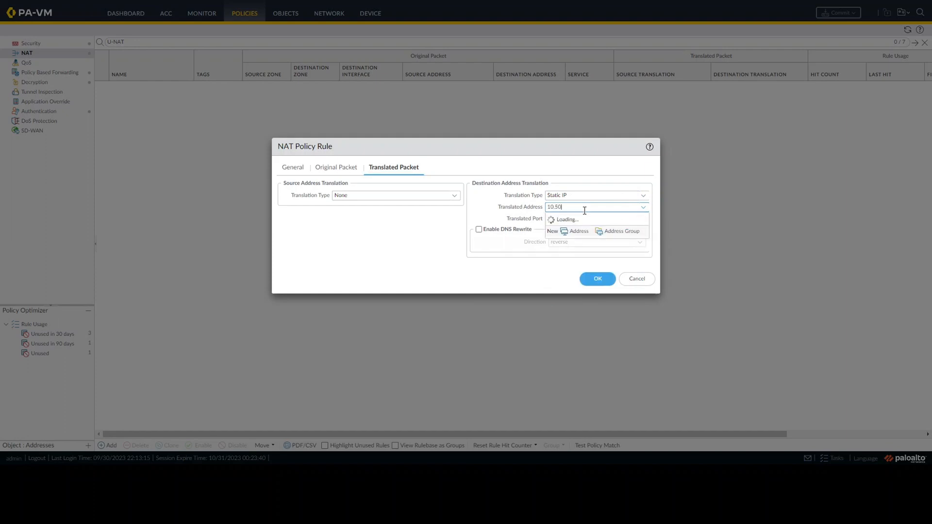
text(.50)
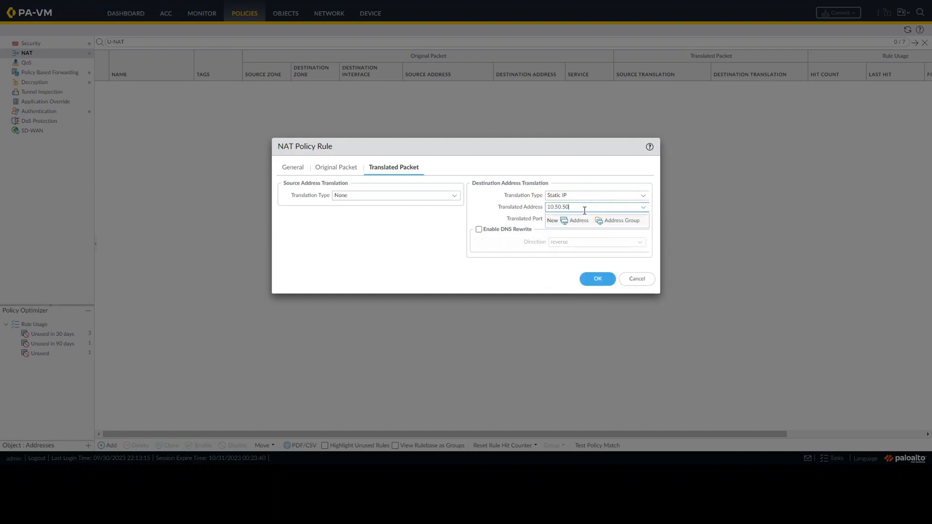
text(.37)
click(476, 244)
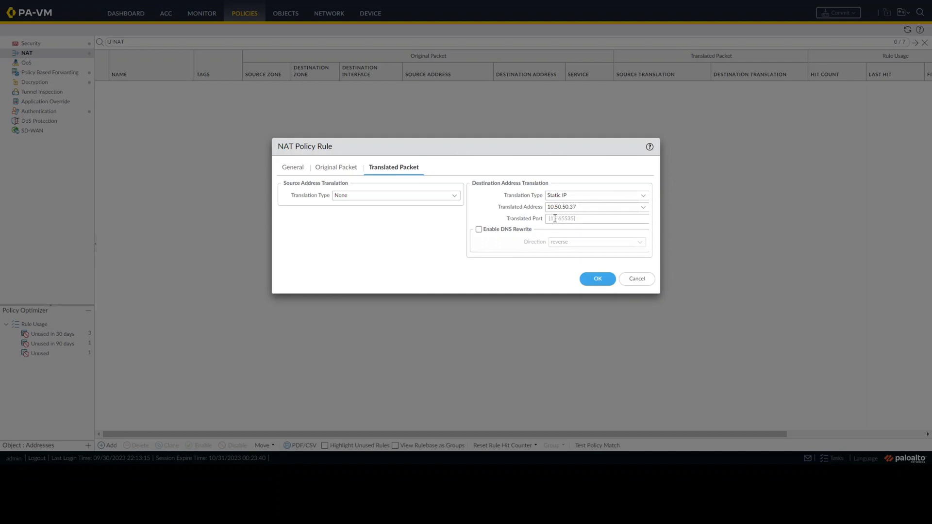
Recheck the U-NAT-to-Web rule's original and translated packet settings, and save the NAT rule
click(329, 166)
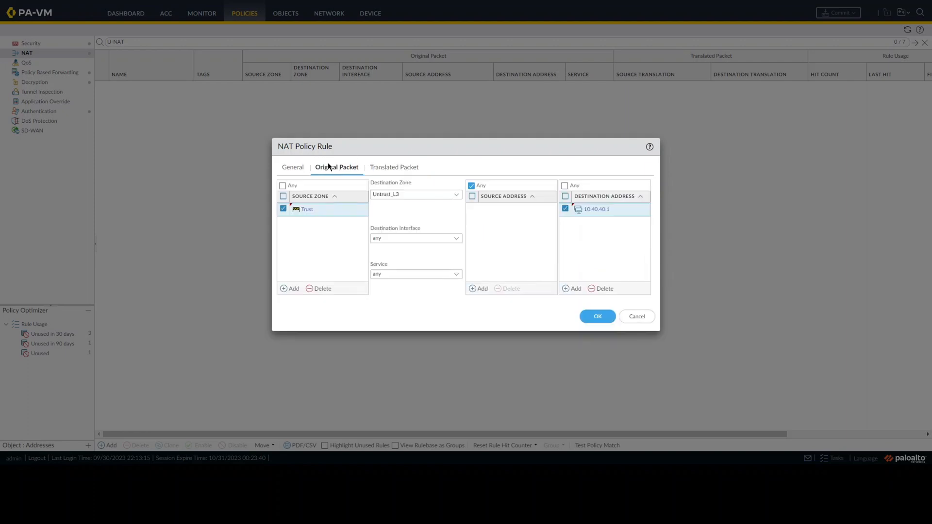
click(383, 168)
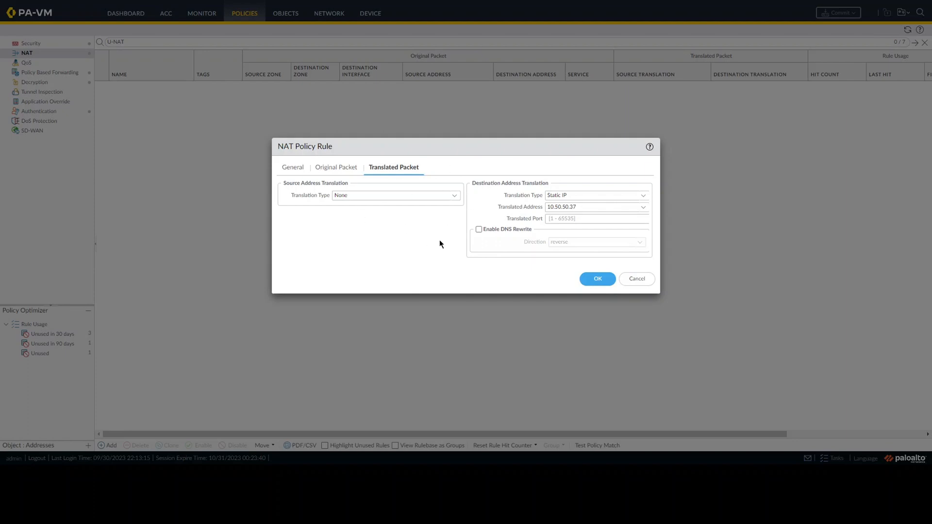
click(592, 280)
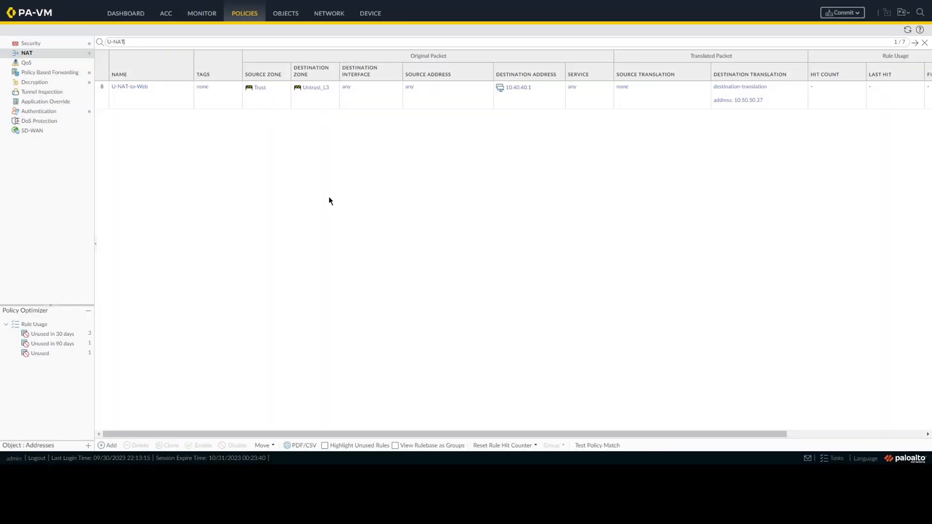
Add a security policy rule named U-NAT-to-Web
click(46, 45)
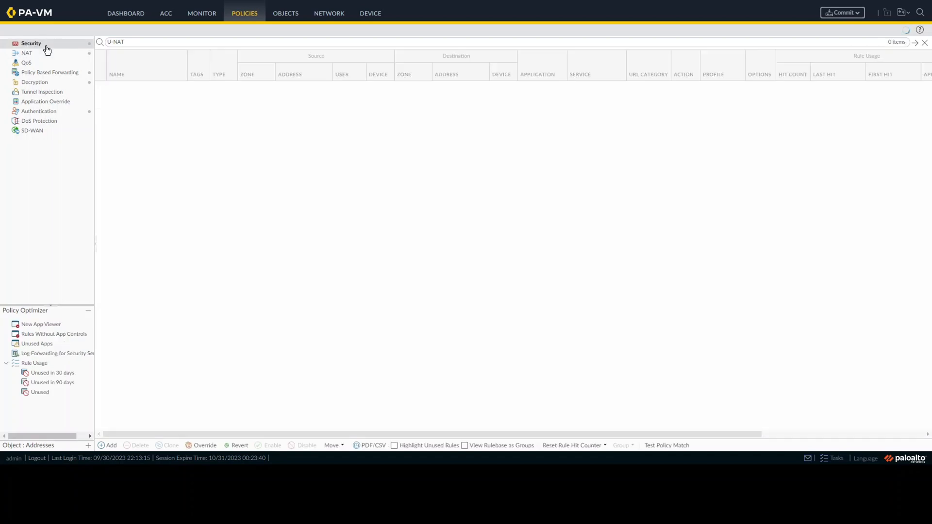
click(107, 446)
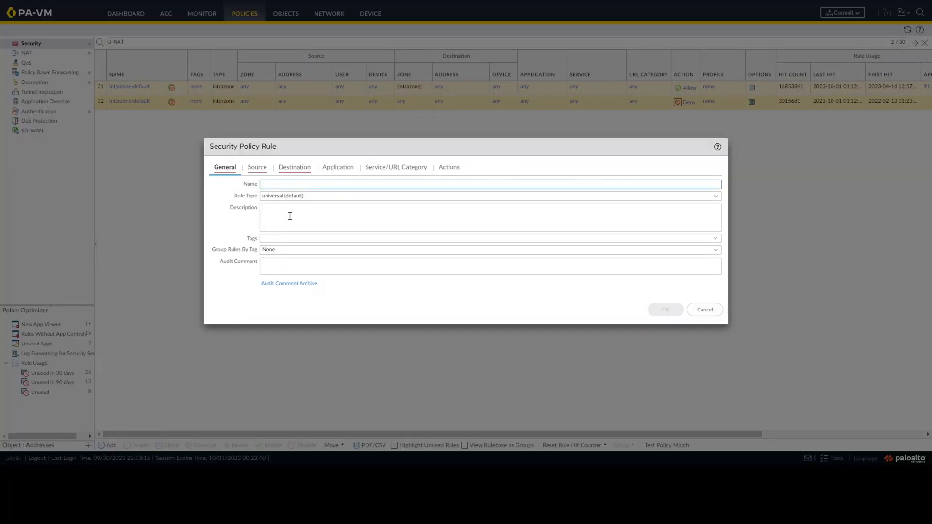
text(U-NAT-to-Web)
Set the security rule's source zone to Trust and its destination zone to DMZ
click(257, 171)
click(228, 288)
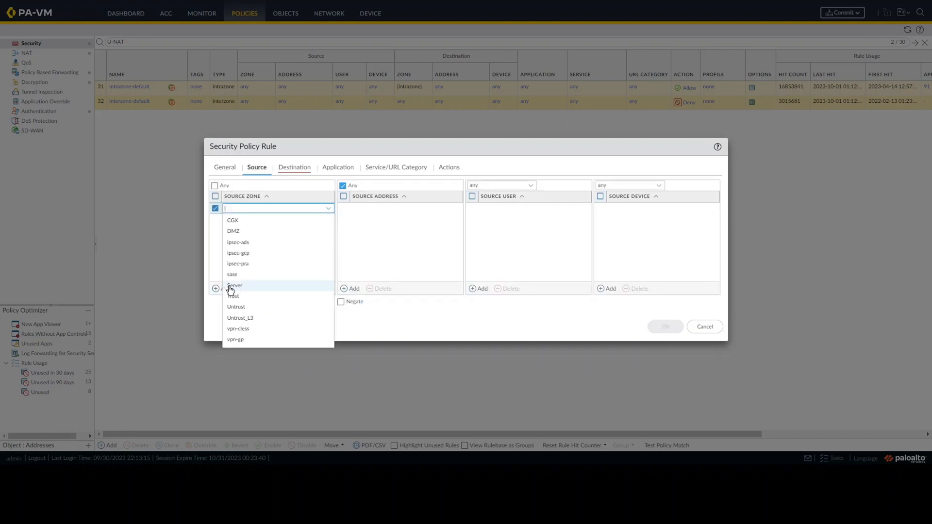
click(236, 296)
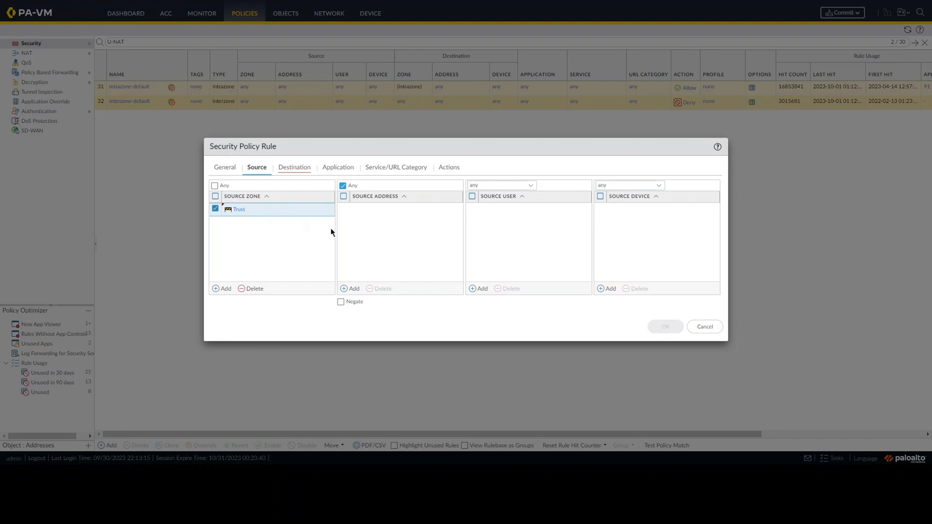
click(294, 174)
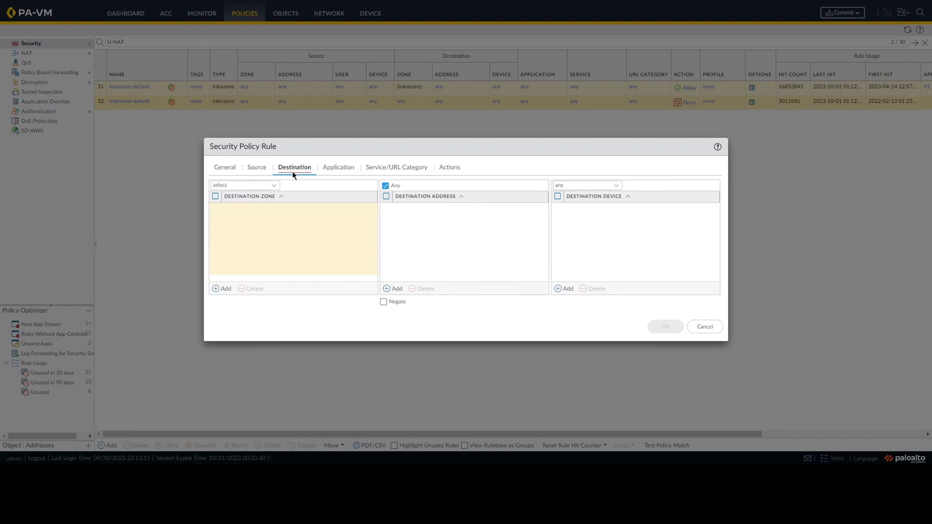
click(216, 289)
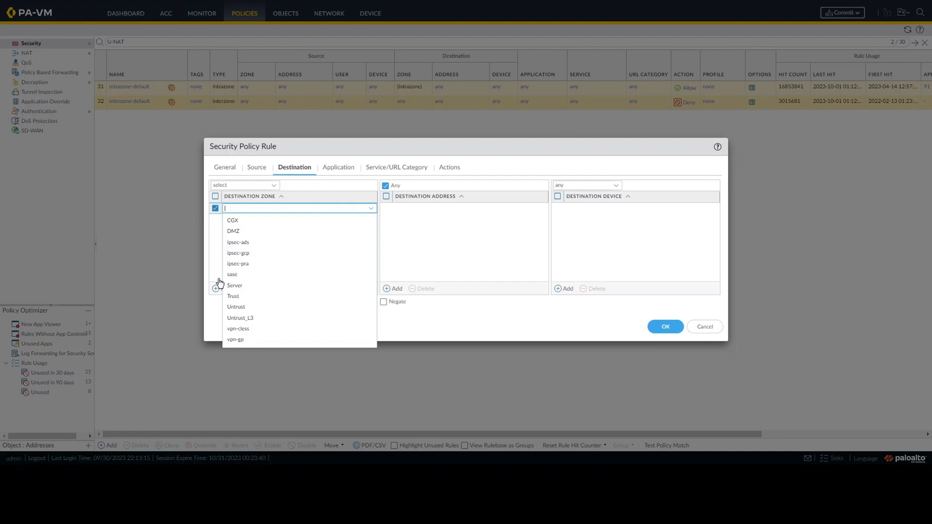
click(233, 232)
click(232, 234)
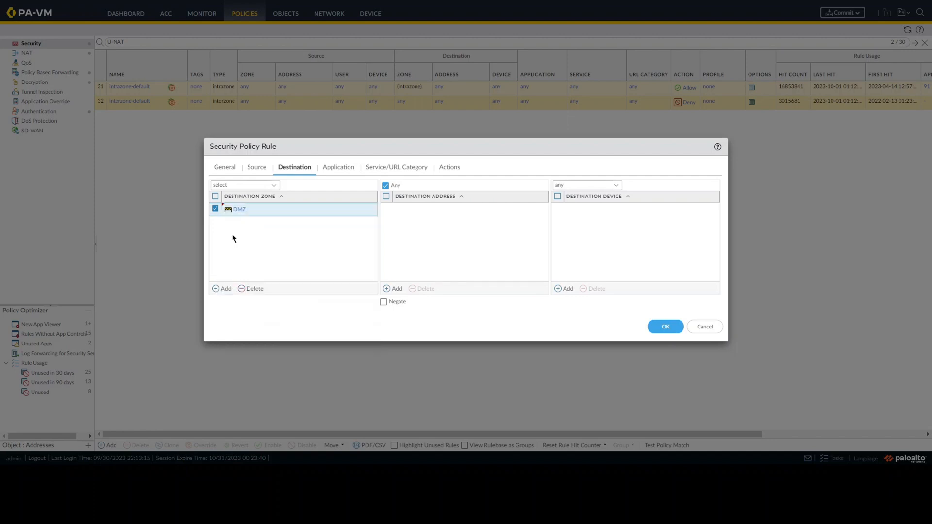
Add 10.40.40.1 as the security rule's destination address
click(395, 290)
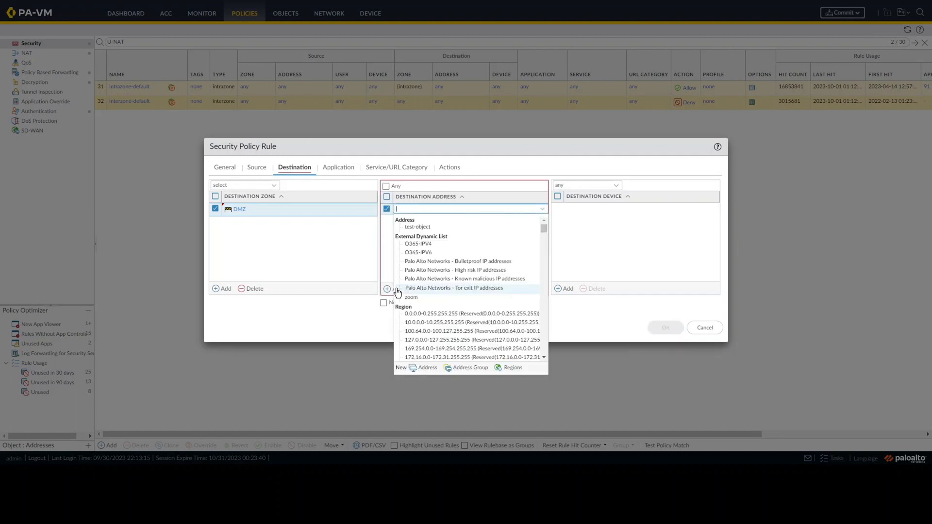
text(10.40)
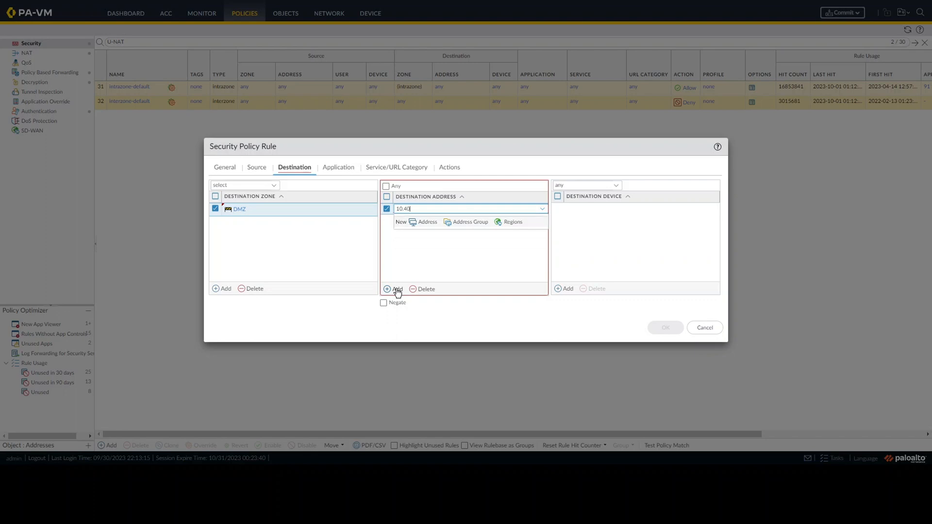
text(.40.1)
key(Return)
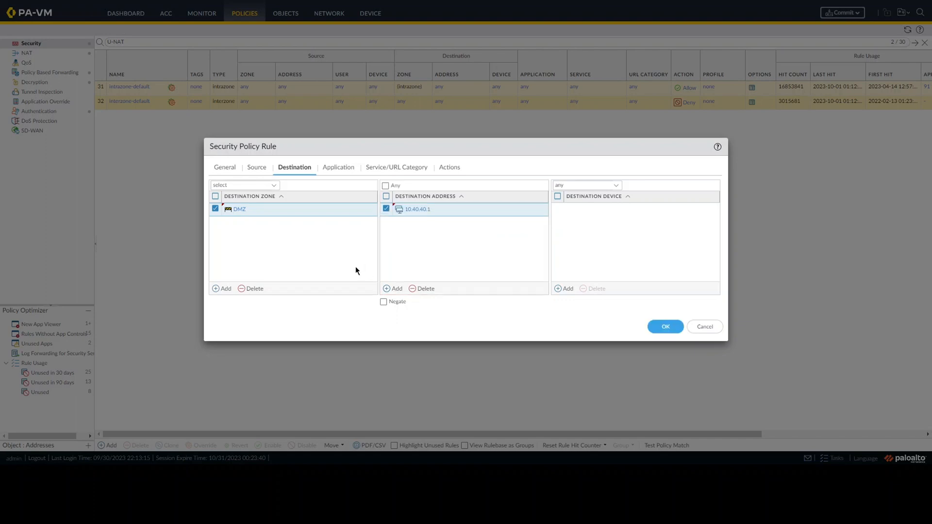
Add the web-browsing and ssl applications to the U-NAT-to-Web security rule
click(345, 173)
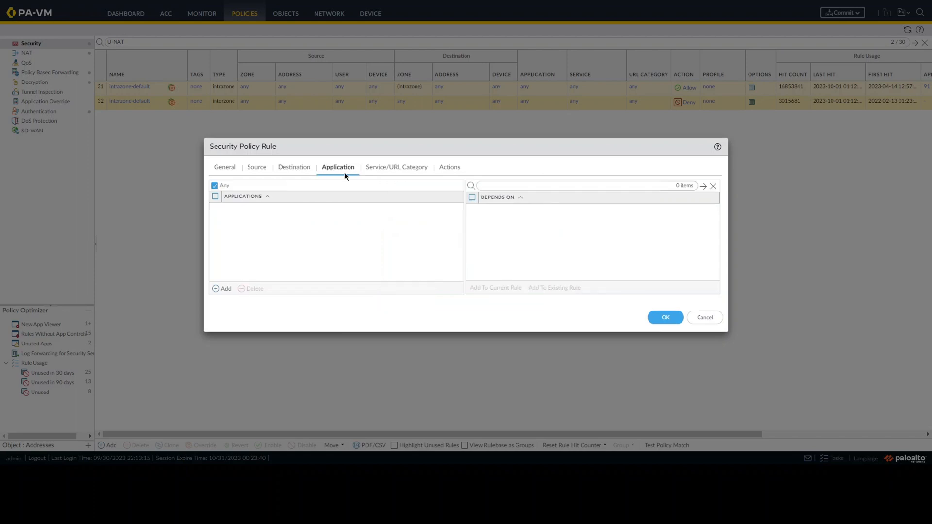
click(216, 289)
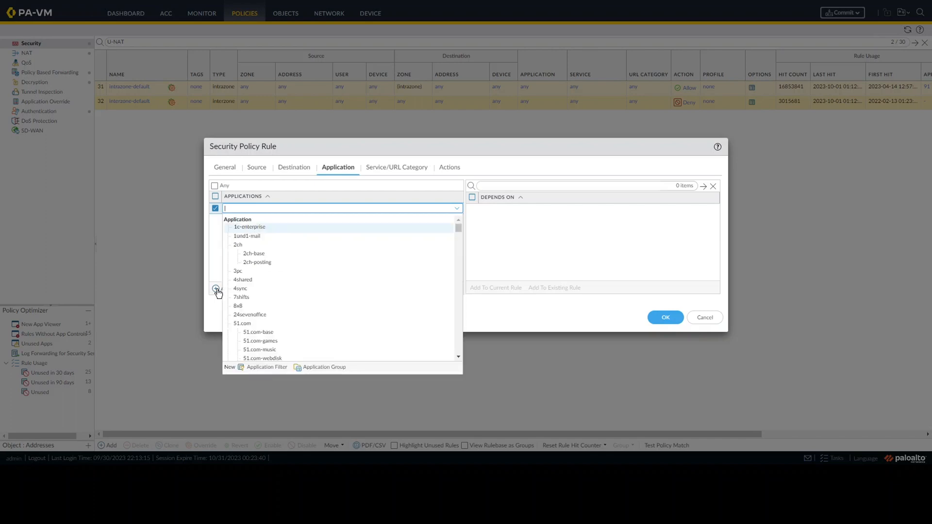
text(web-br)
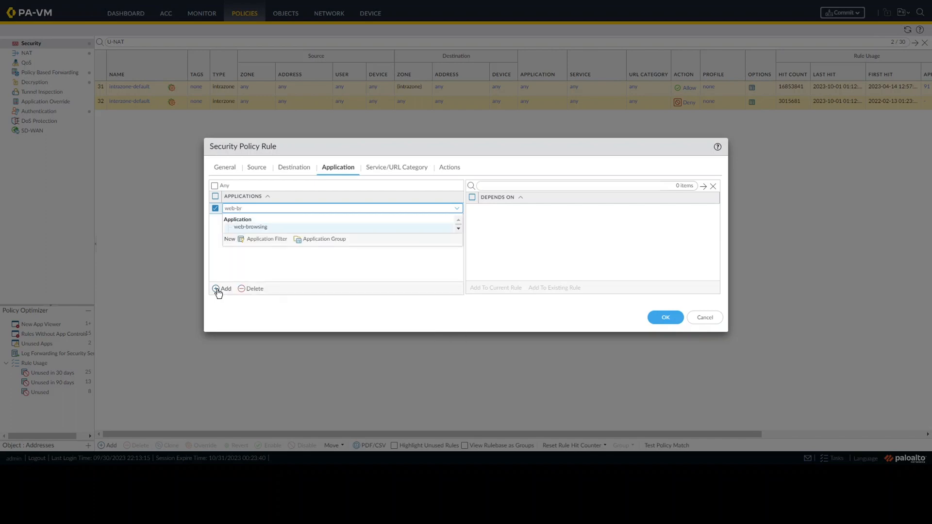
click(272, 227)
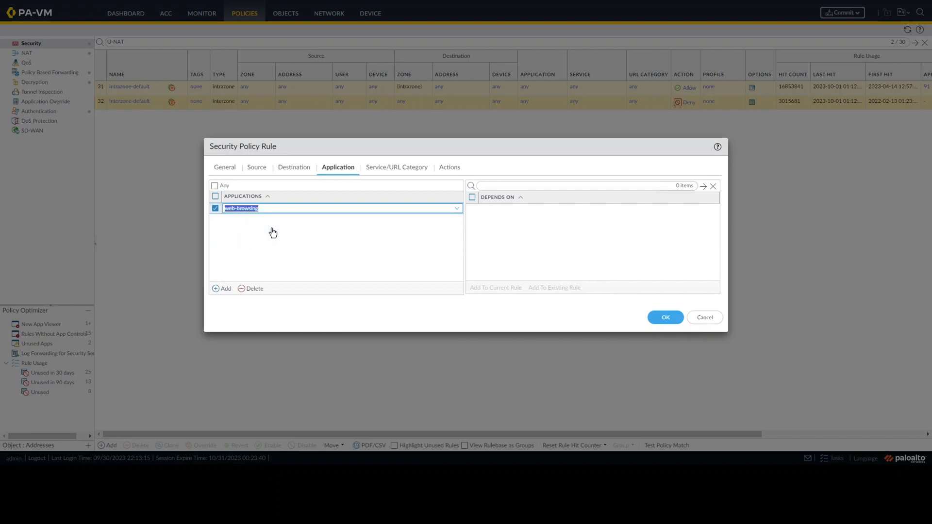
click(221, 288)
text(ssl)
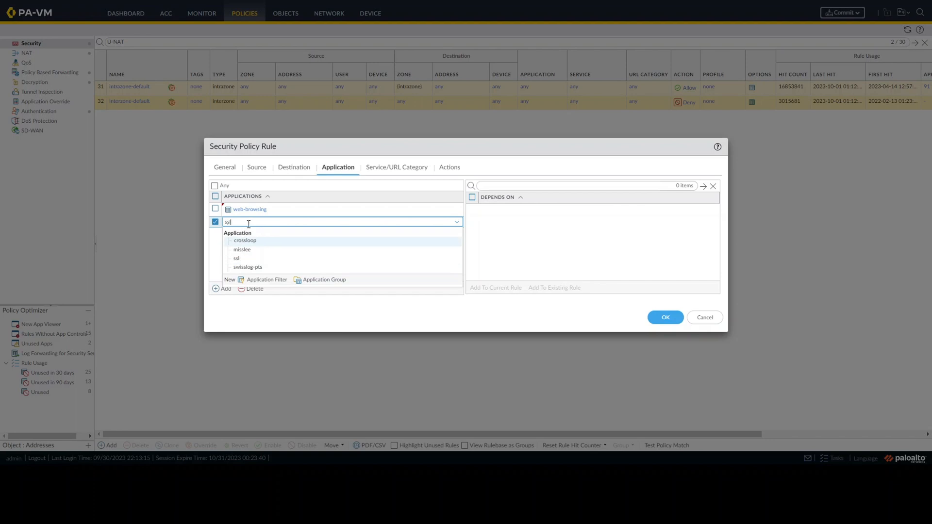
click(238, 259)
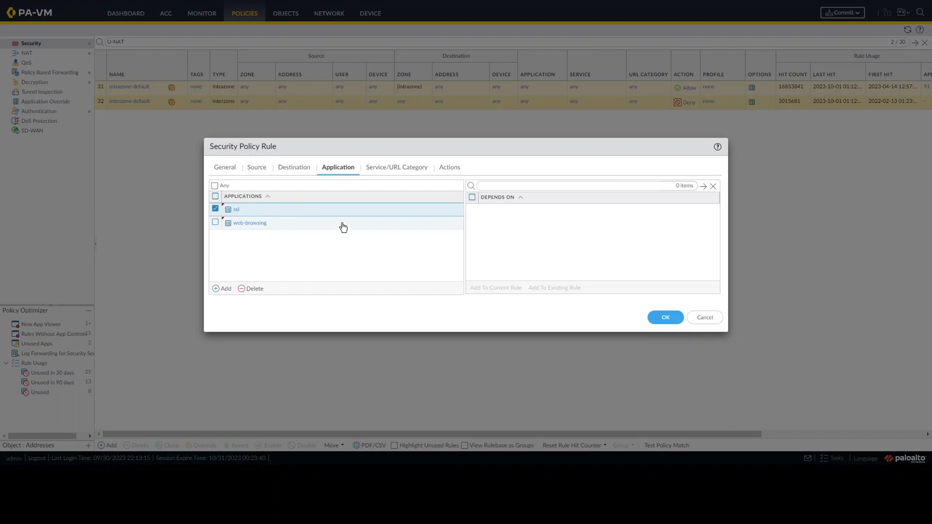
Set the security rule's service to application-default
click(420, 172)
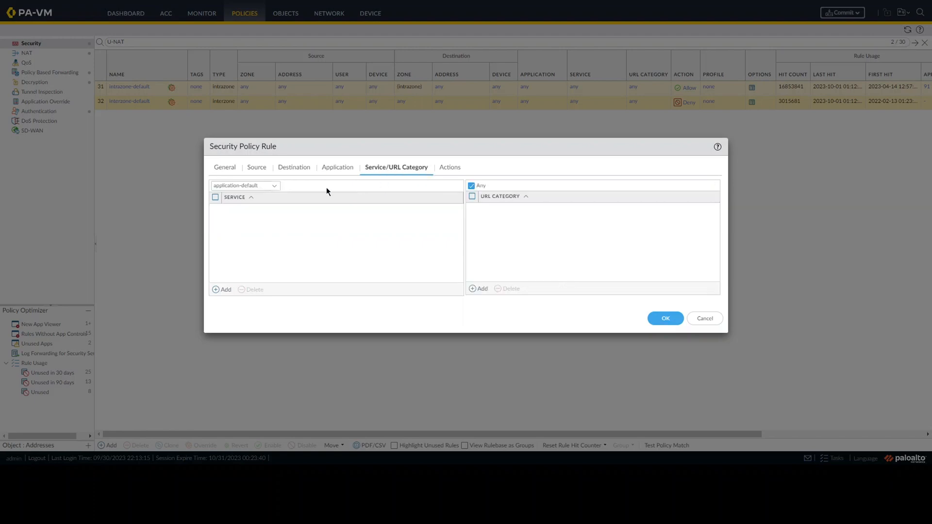
click(275, 188)
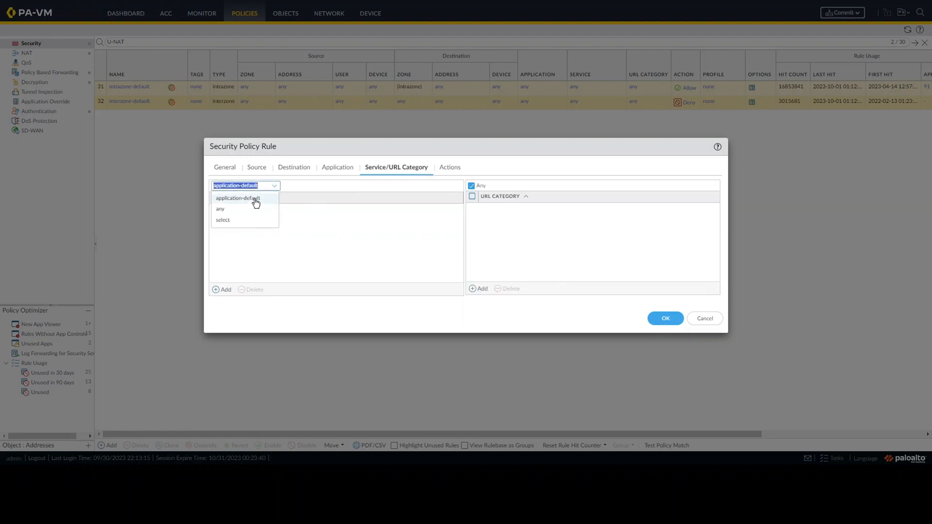
click(249, 203)
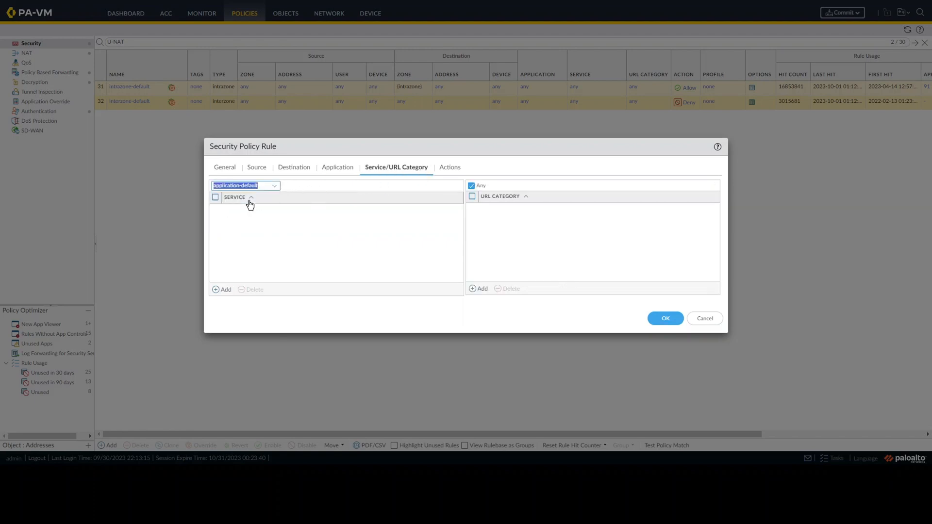
Set the security rule's action to Allow with logging at session end, and save the rule
click(449, 171)
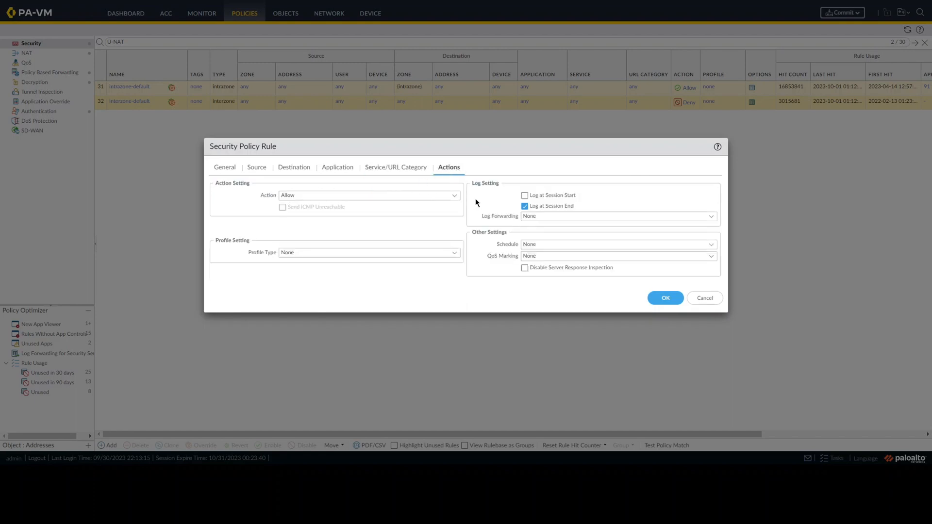
click(457, 197)
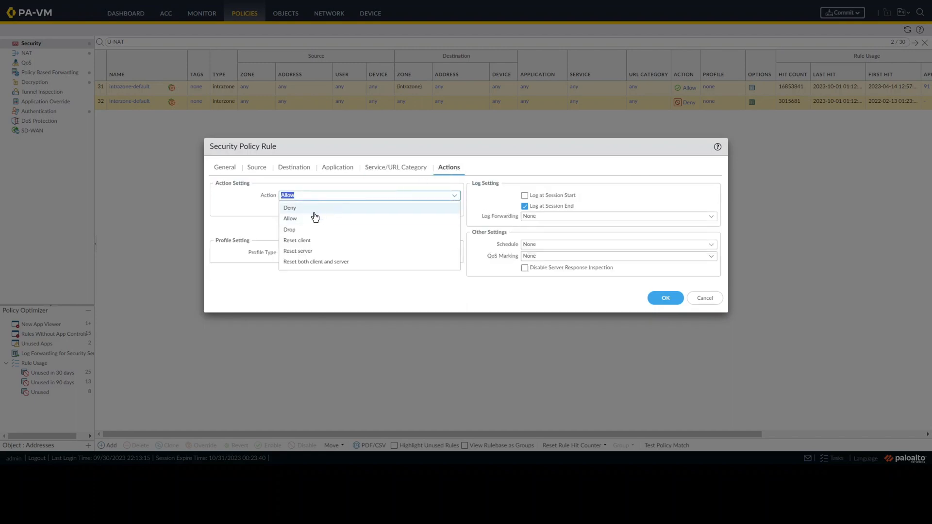
click(302, 219)
click(570, 205)
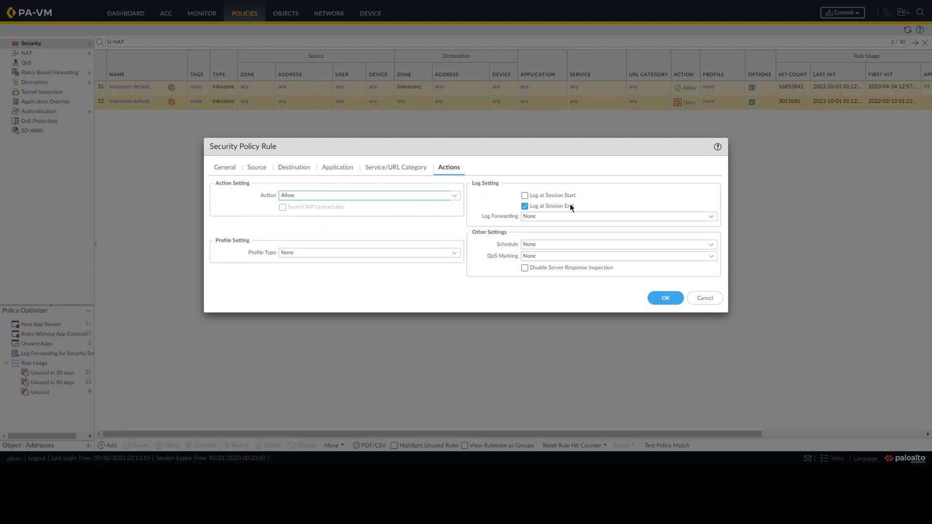
click(558, 206)
click(666, 299)
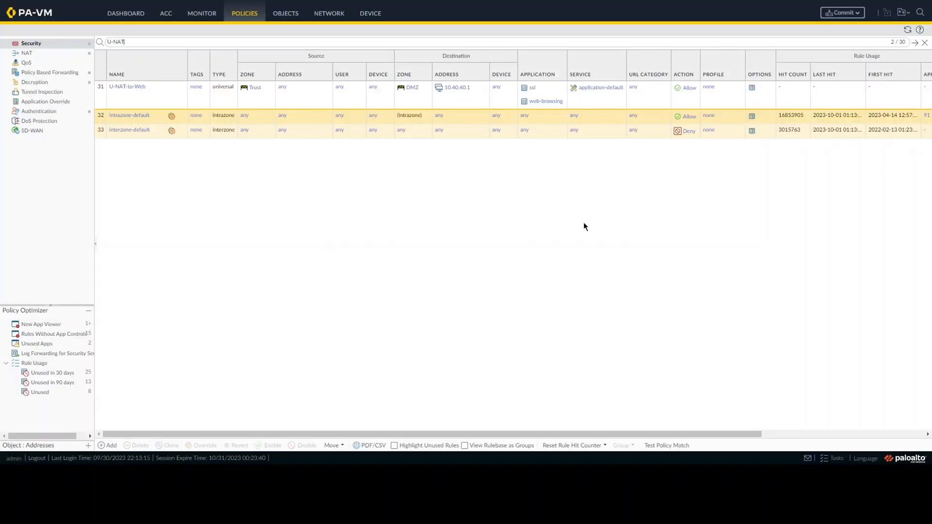
Commit all pending changes to the firewall and close the commit status report
click(774, 82)
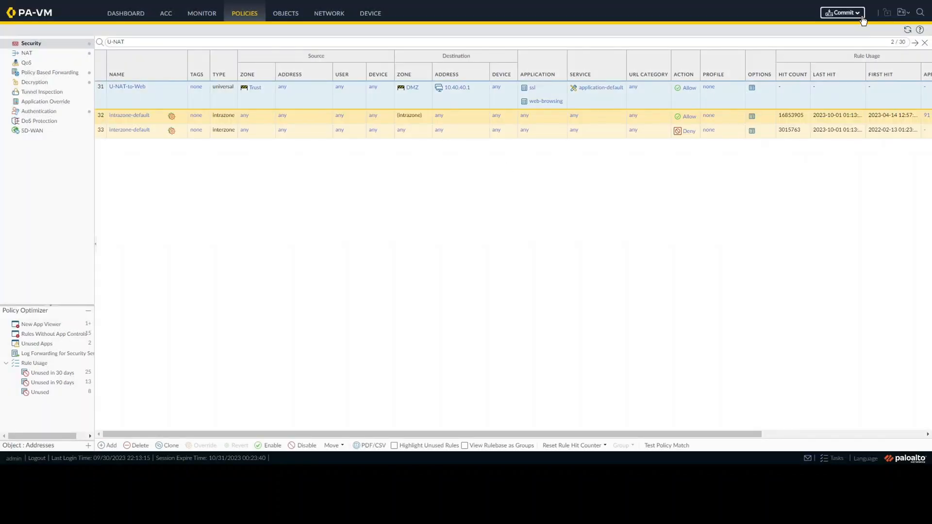
click(846, 12)
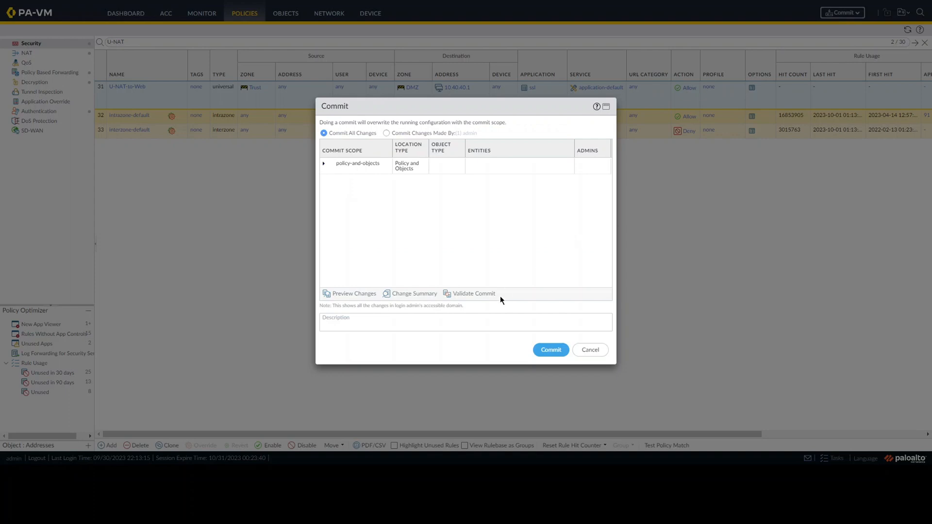
click(543, 358)
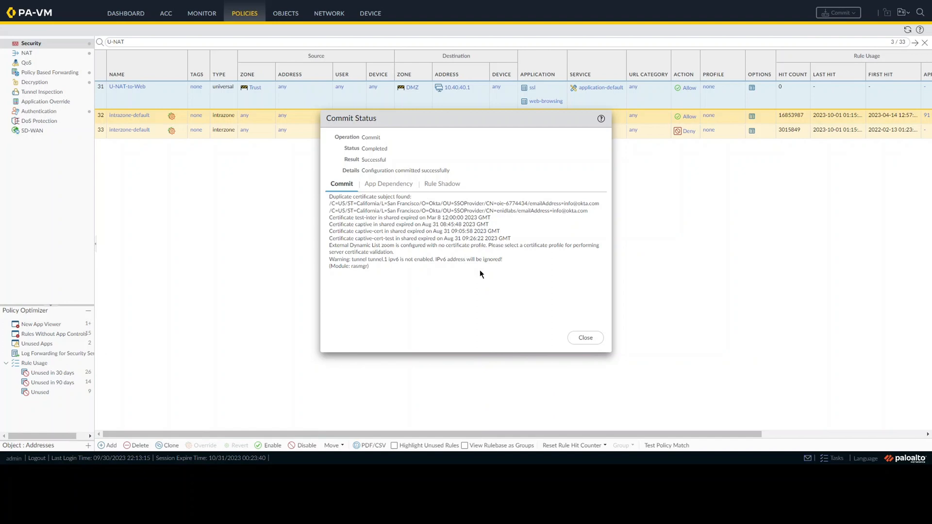
click(586, 342)
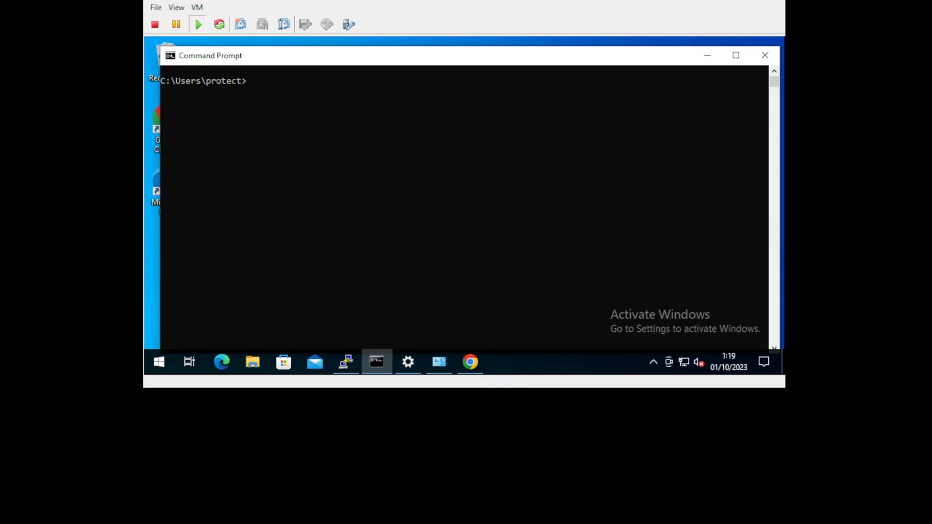
Switch to the Windows client's Command Prompt and run ipconfig to check its IP configuration
click(369, 217)
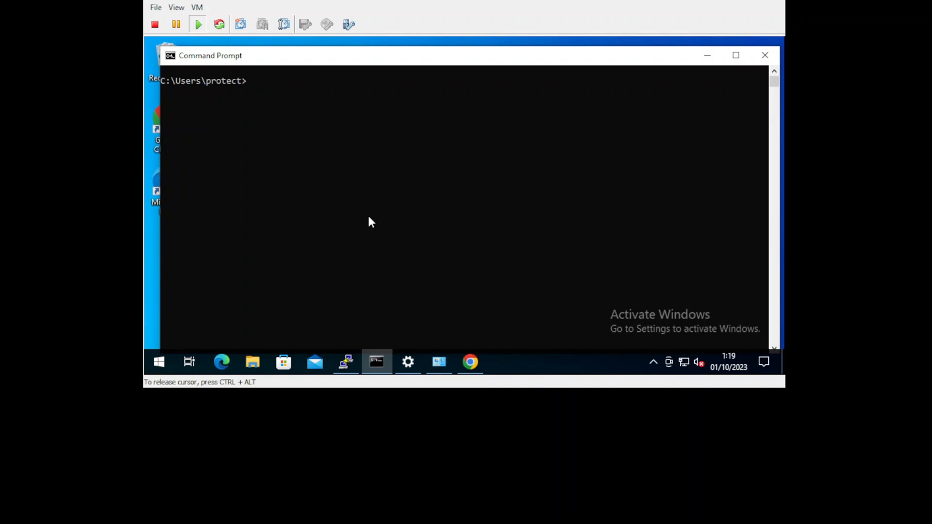
text(ipcon)
text(fd)
text(i)
key(BackSpace)
key(BackSpace)
text(ig)
key(Return)
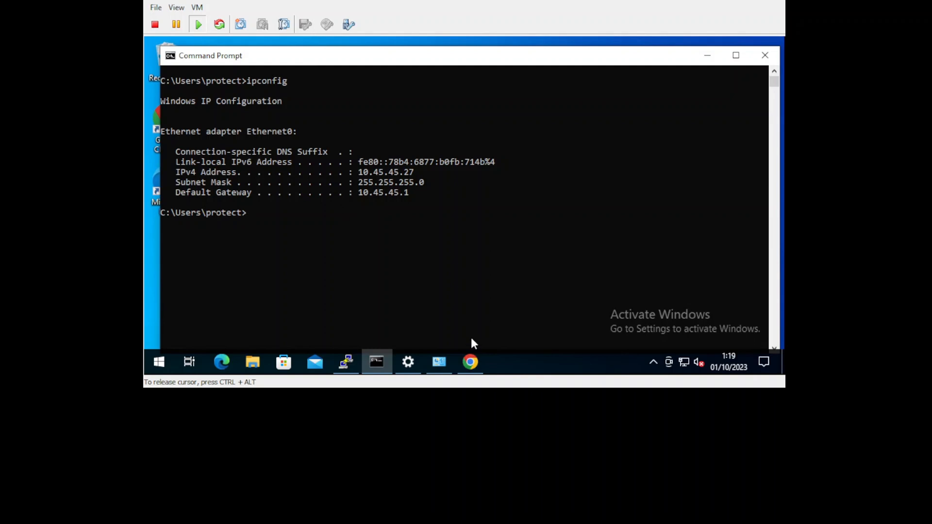
Switch to Chrome on the client and open the Webserver bookmark to test access to the DMZ server
click(471, 362)
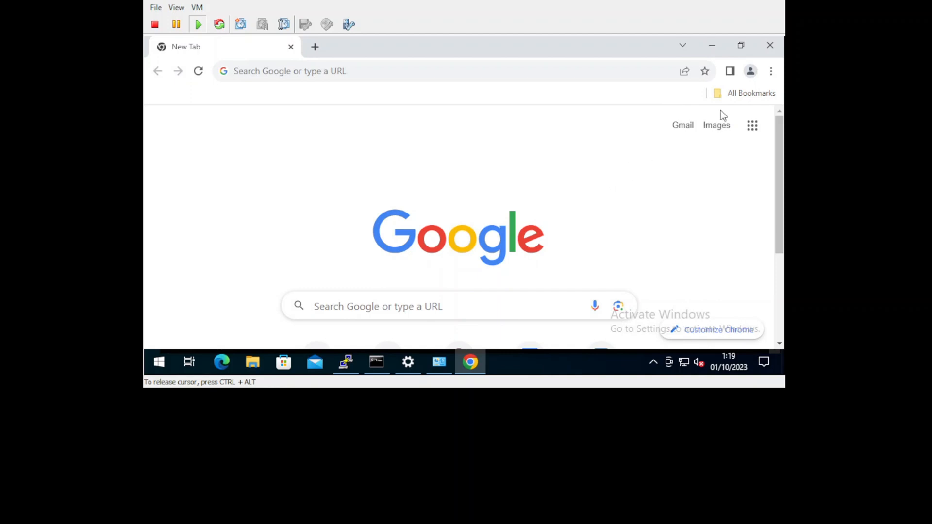
click(741, 100)
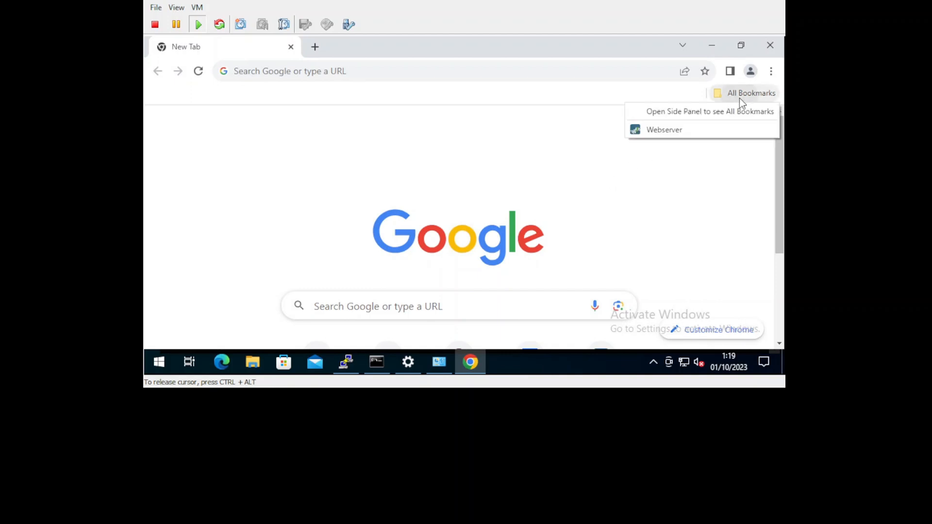
click(675, 132)
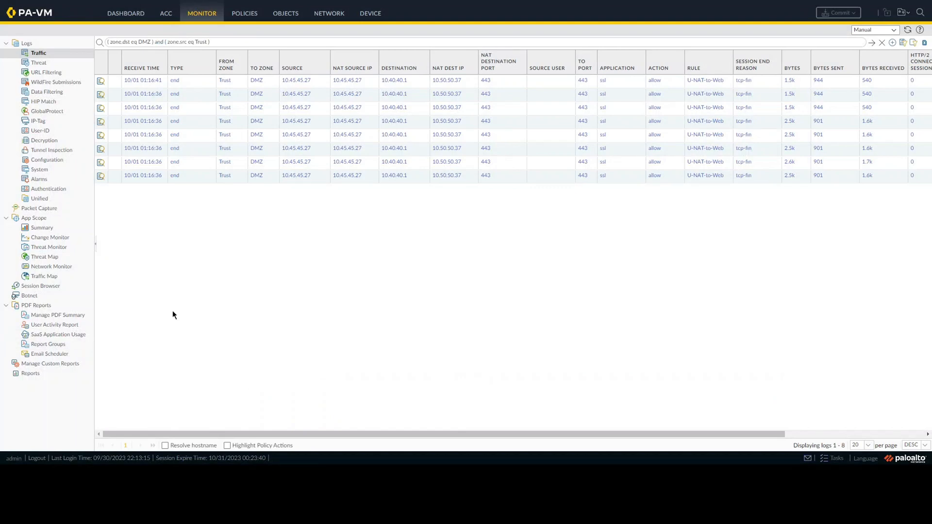
Switch back to the firewall and reload the traffic logs filtered for Trust to DMZ traffic
click(213, 17)
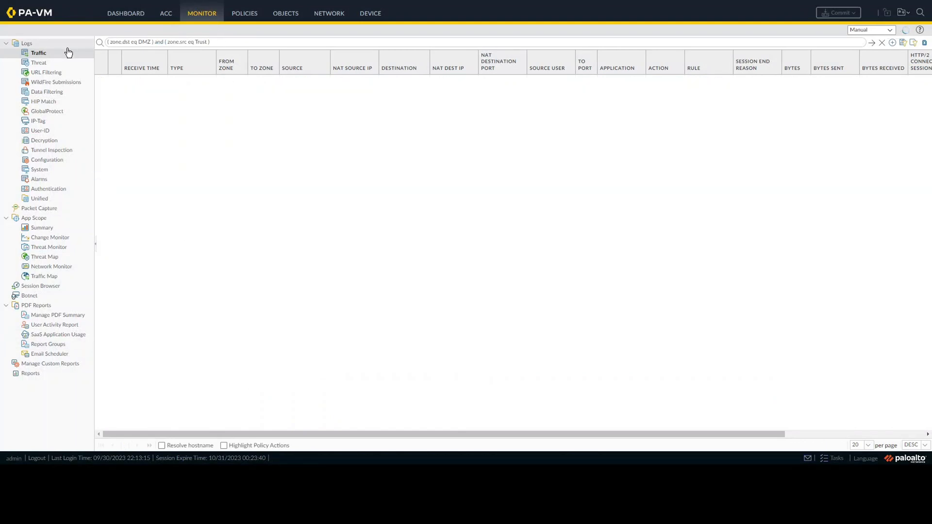